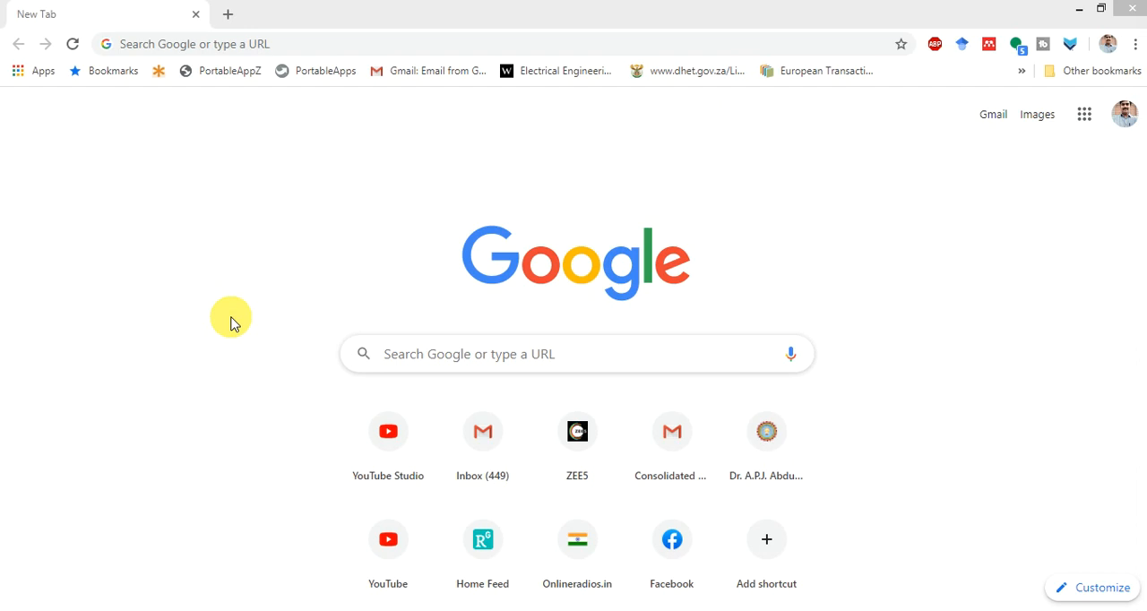
- Open the EHVAC & DC EN-IV (2020) class in Google Classroom
{"action": "left_click", "coordinate": [316, 52]}
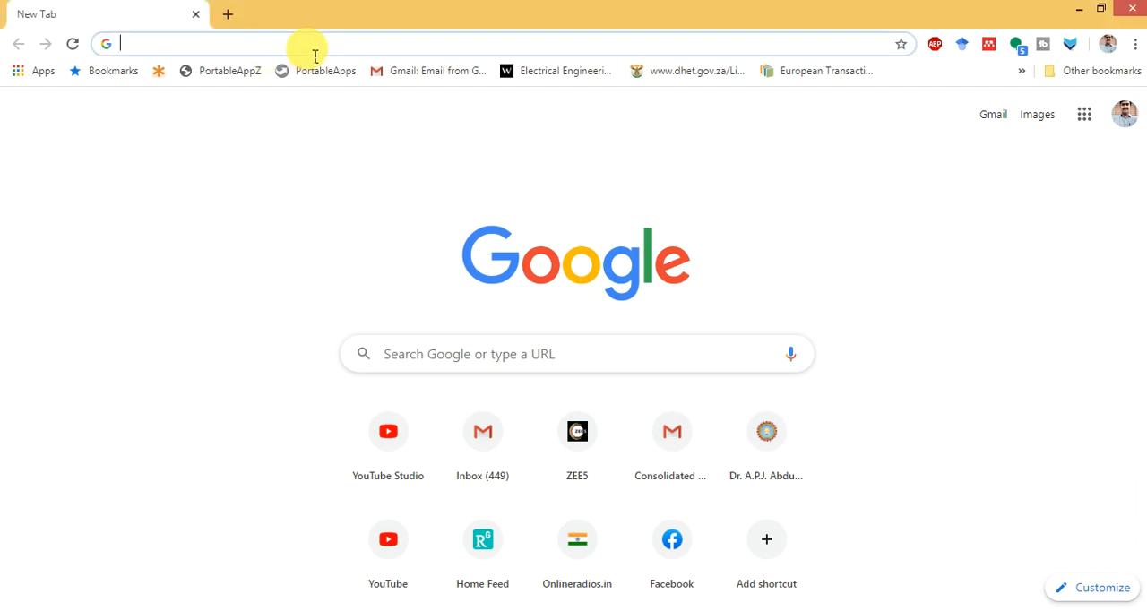
{"action": "type", "text": "goo"}
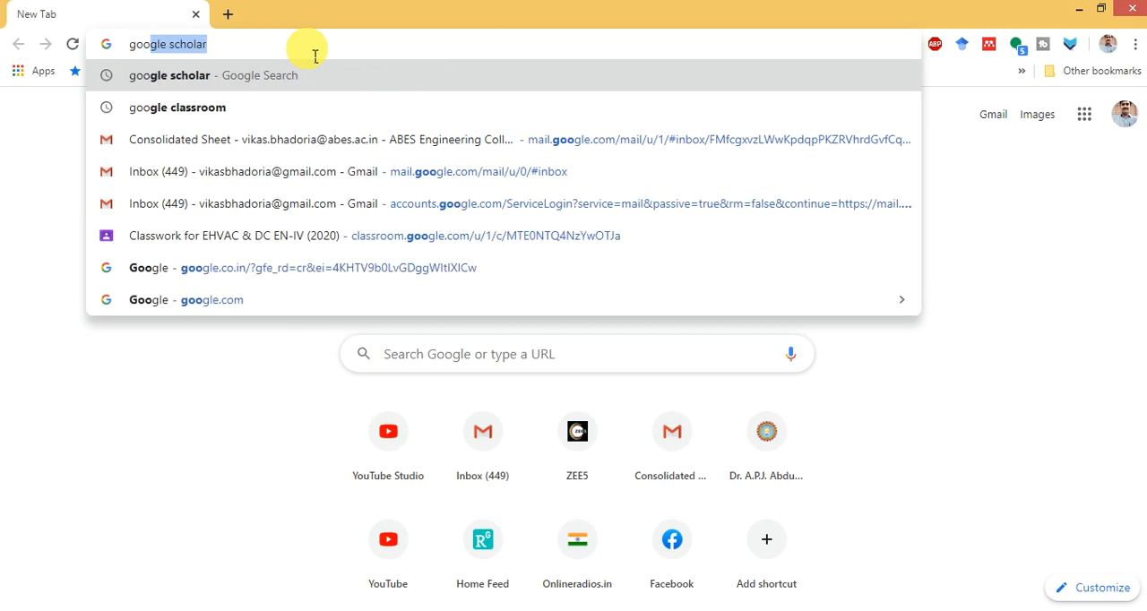
{"action": "key", "text": "Down"}
{"action": "key", "text": "Down"}
{"action": "key", "text": "Down"}
{"action": "key", "text": "Down"}
{"action": "key", "text": "Down"}
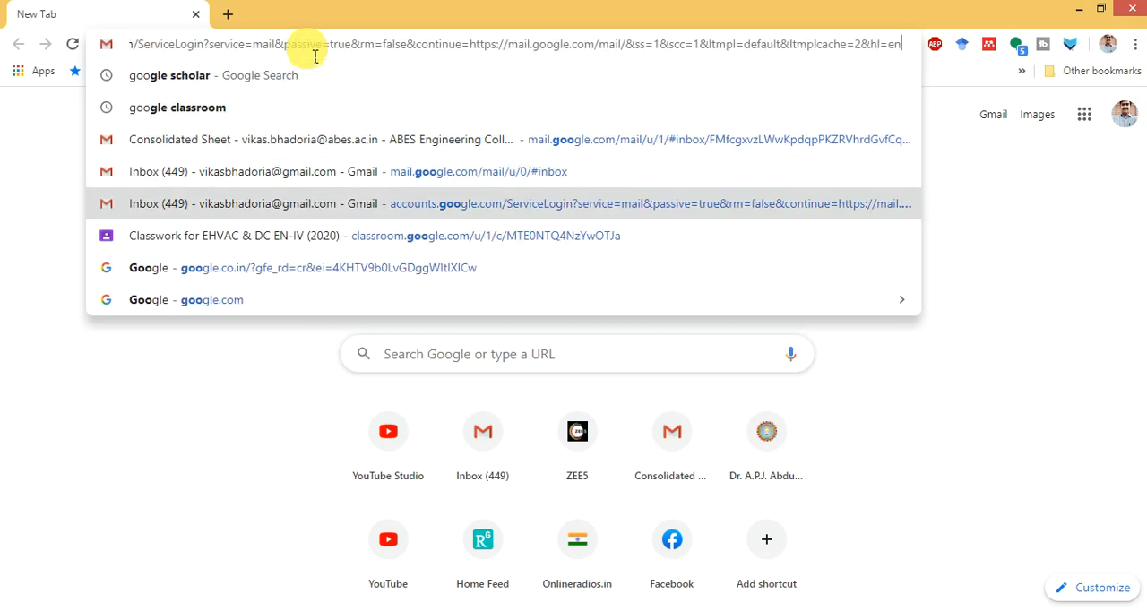
{"action": "key", "text": "Return"}
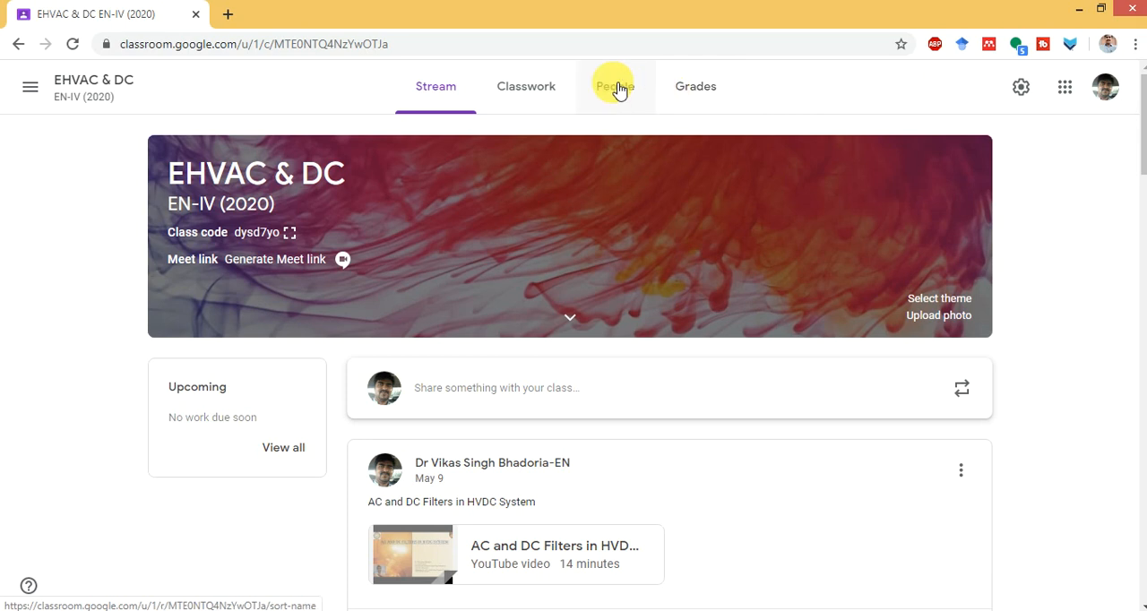
- Examine the class's list of teachers and students and the overview of all taught classes
{"action": "left_click", "coordinate": [618, 89]}
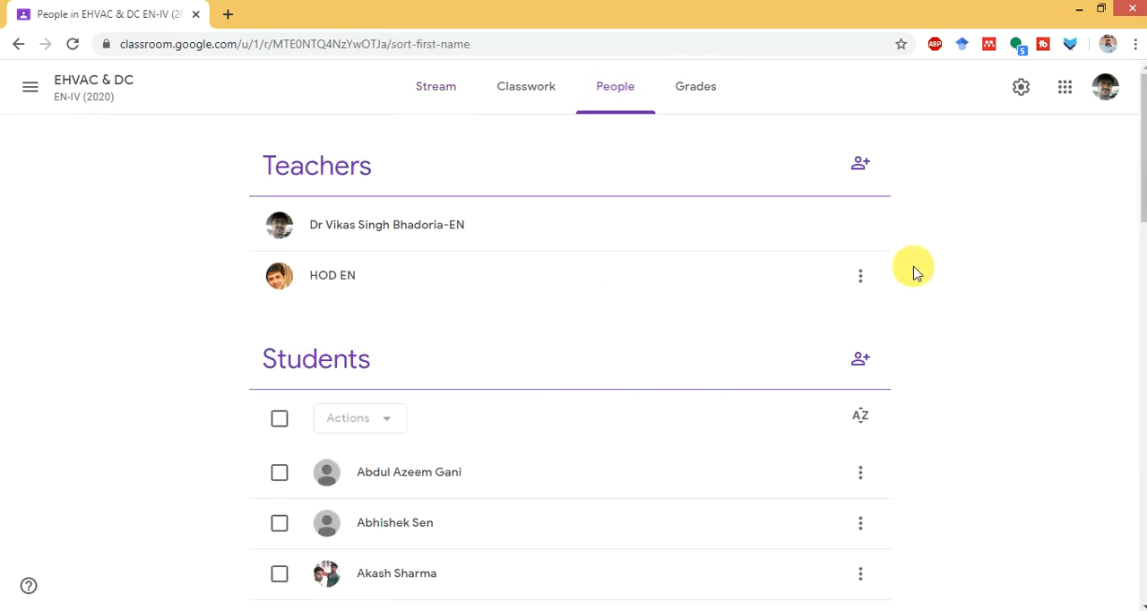
{"action": "mouse_move", "coordinate": [1140, 179]}
{"action": "left_mouse_down"}
{"action": "mouse_move", "coordinate": [1143, 567]}
{"action": "mouse_move", "coordinate": [1129, 169]}
{"action": "left_mouse_up"}
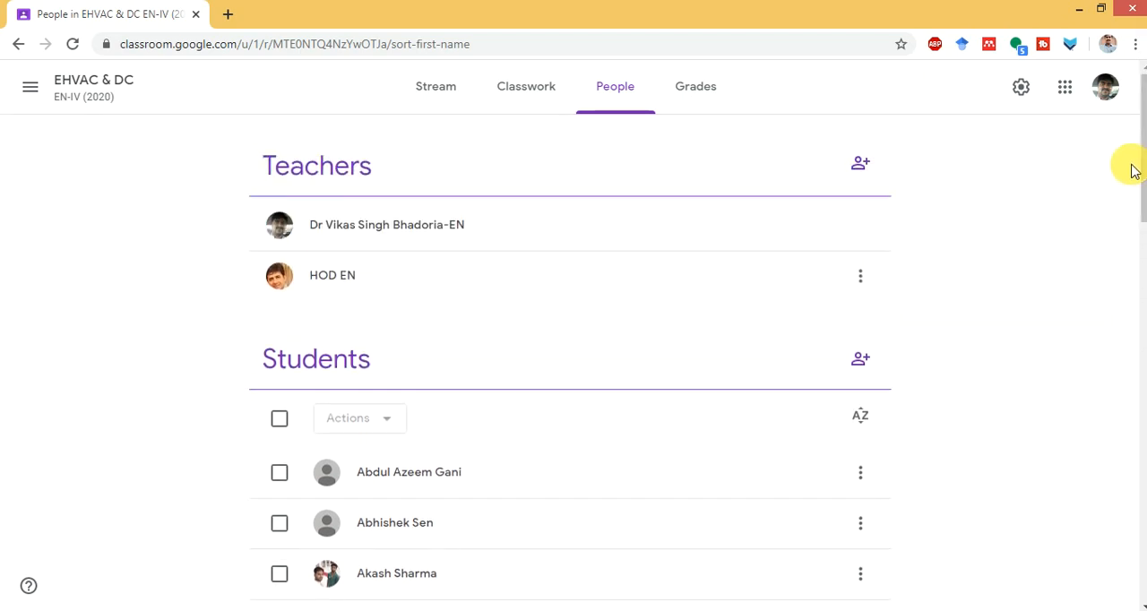
{"action": "left_click", "coordinate": [434, 87]}
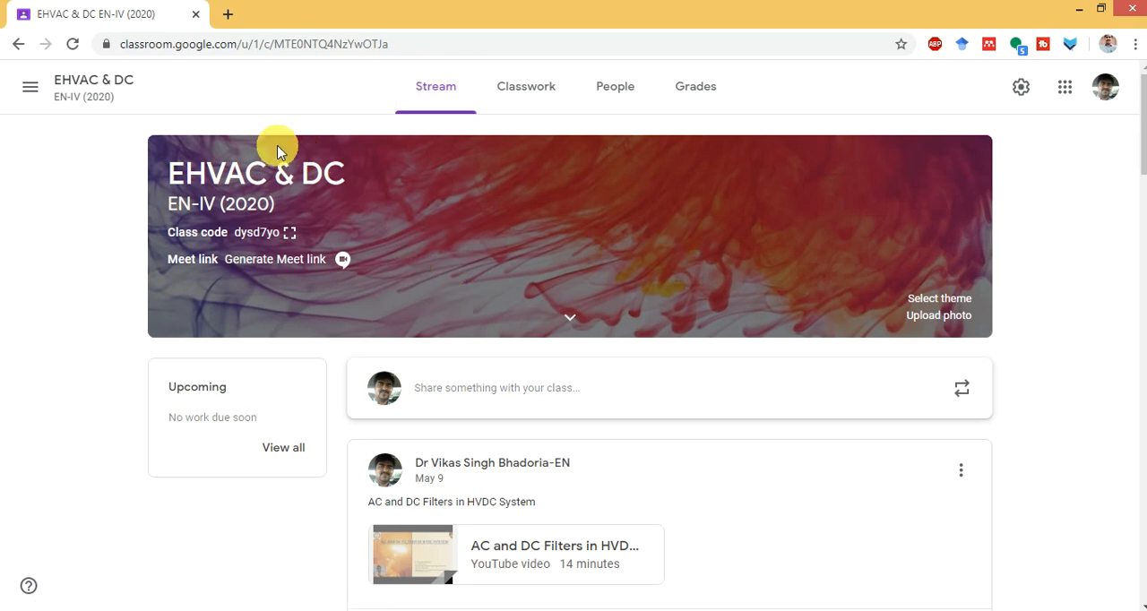
{"action": "left_click", "coordinate": [36, 90]}
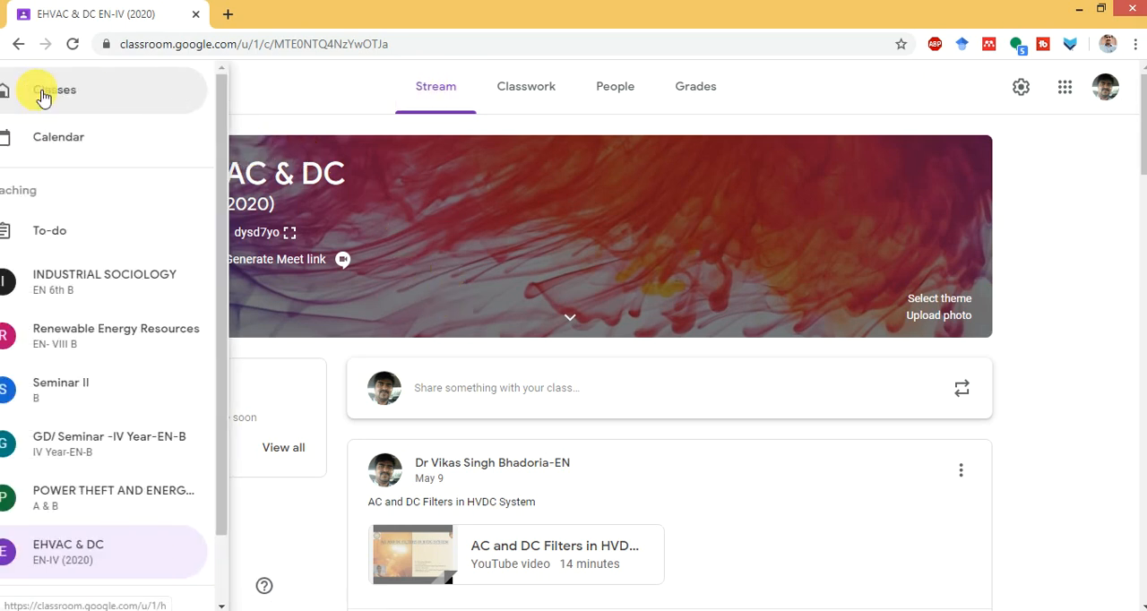
{"action": "left_click", "coordinate": [341, 97]}
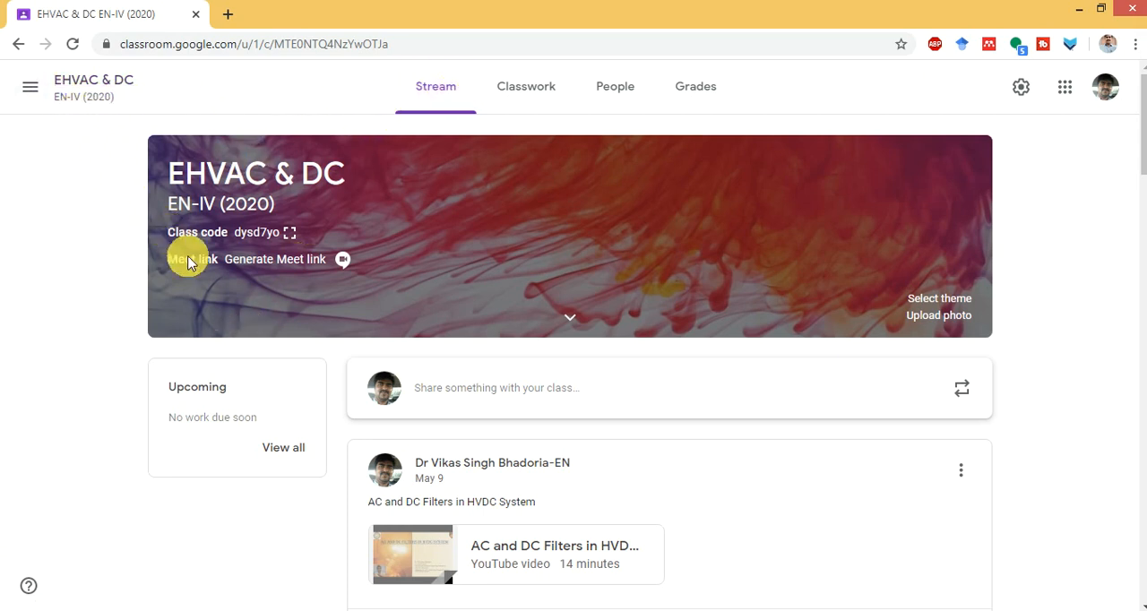
{"action": "left_click", "coordinate": [27, 87]}
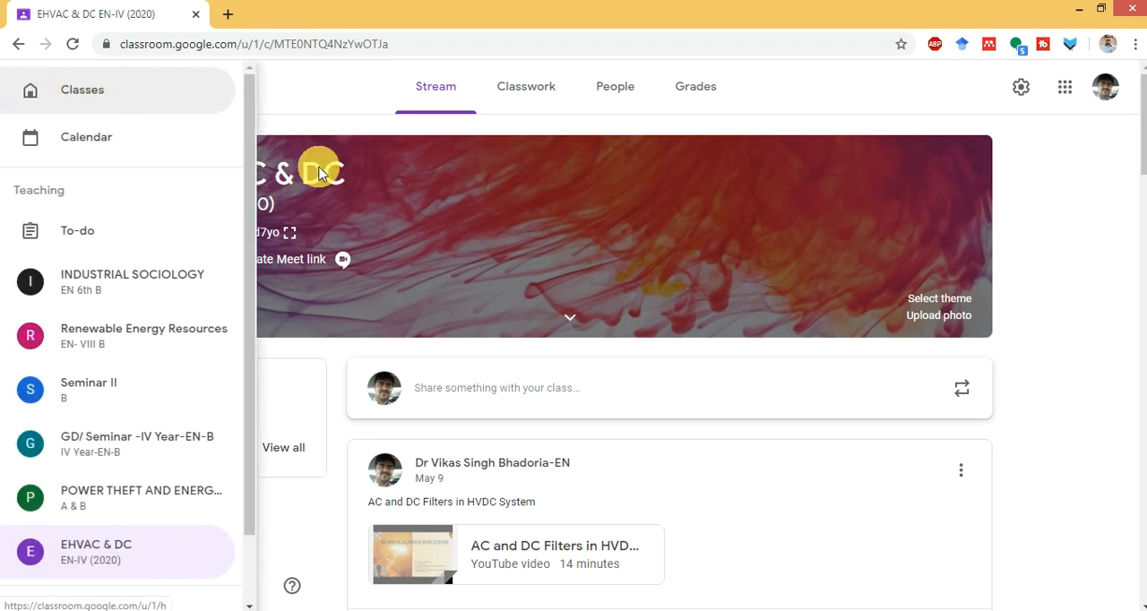
{"action": "left_click", "coordinate": [340, 112]}
- Create a new assignment in the class's Classwork and title it "PUE"
{"action": "left_click", "coordinate": [544, 94]}
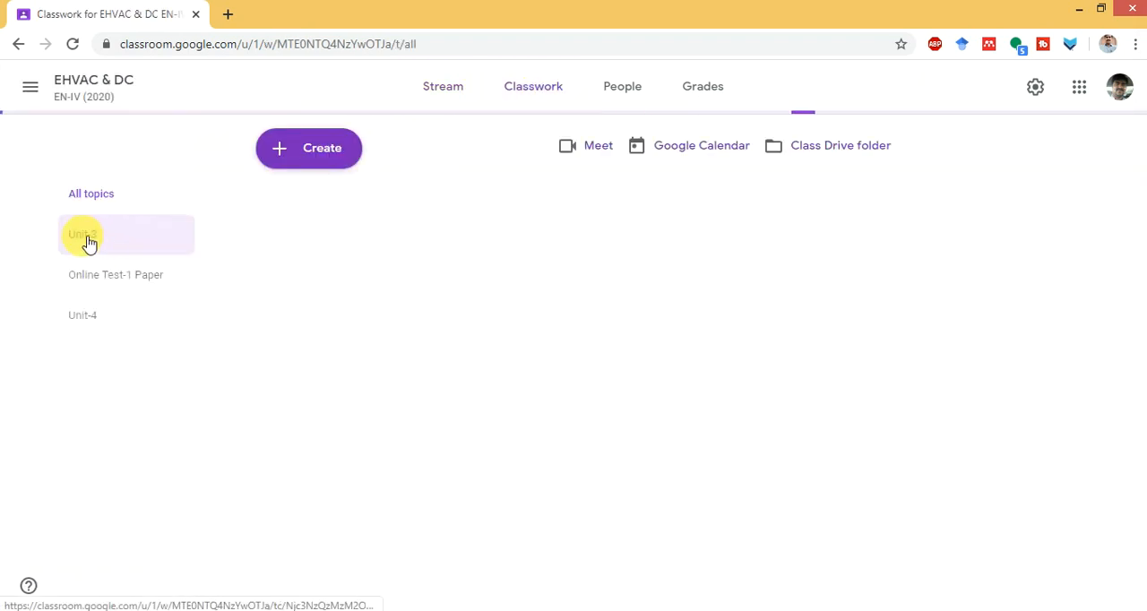
{"action": "left_click", "coordinate": [314, 161]}
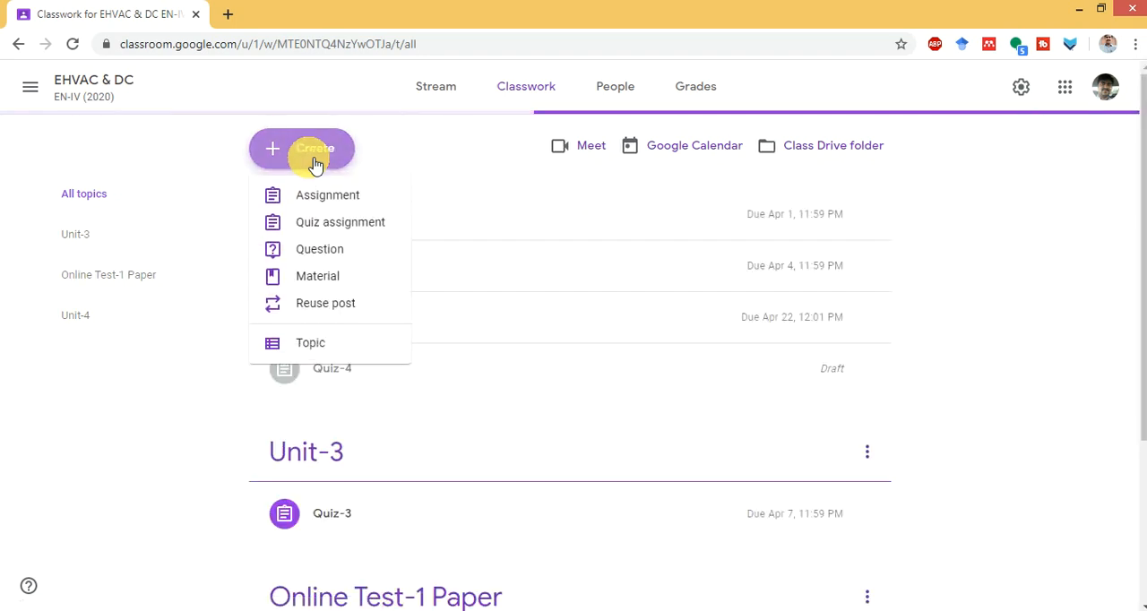
{"action": "left_click", "coordinate": [328, 197]}
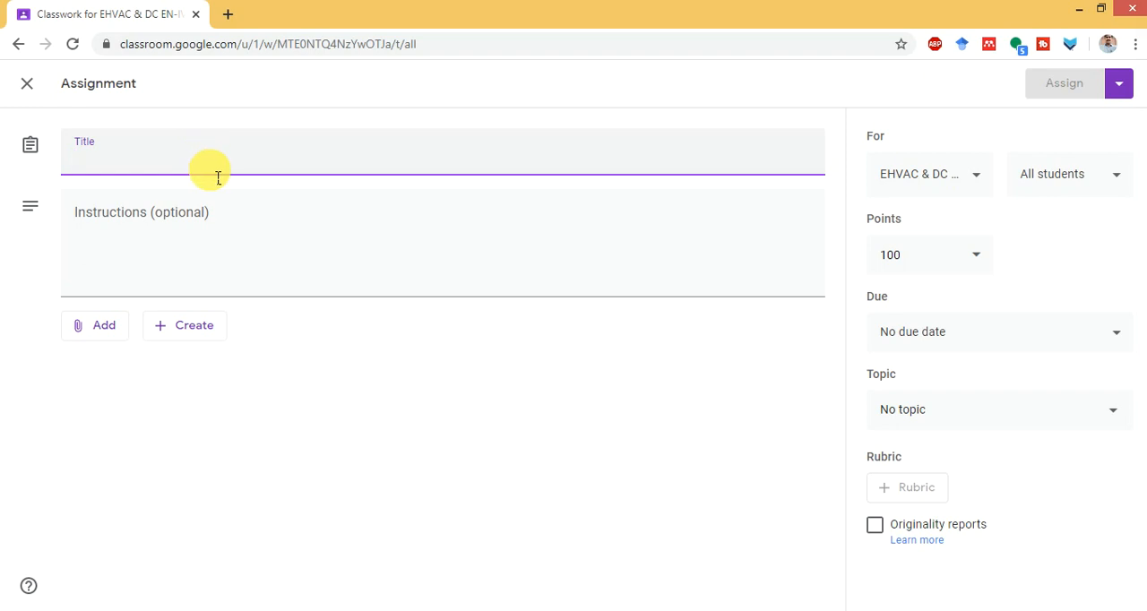
{"action": "type", "text": "PUE"}
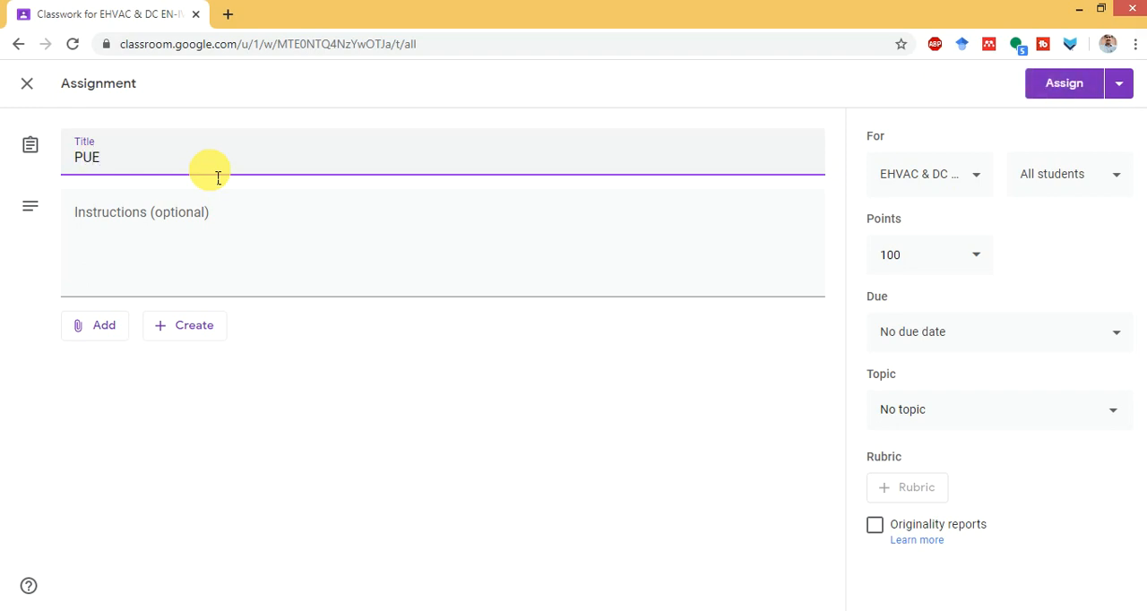
- Write the first line of the assignment instructions as "1. Arrange all scanned pages in the sequence."
{"action": "key", "text": "Tab"}
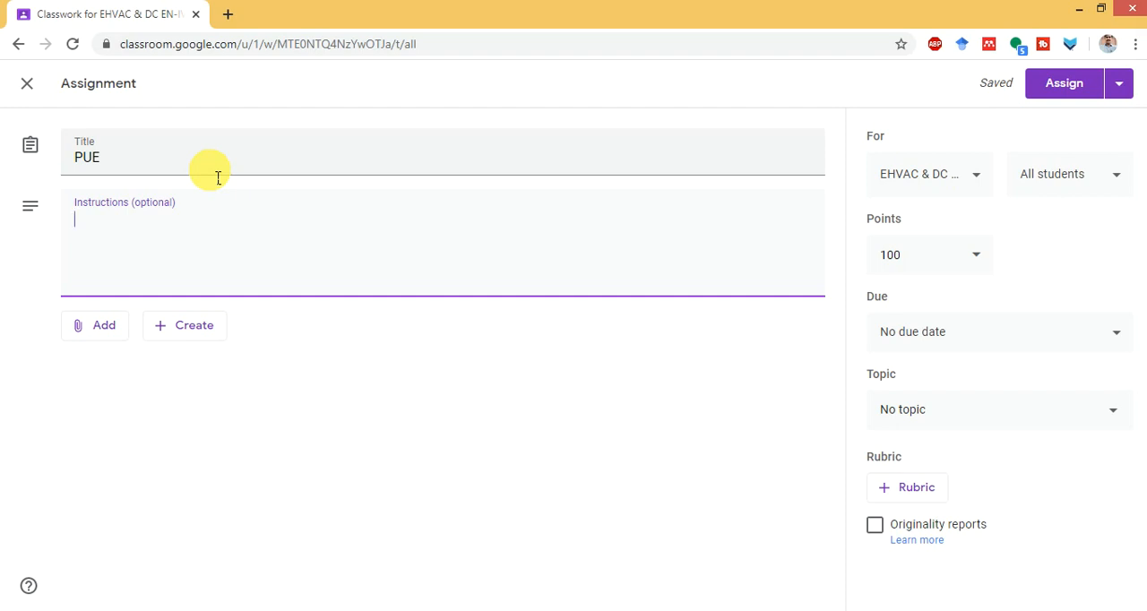
{"action": "type", "text": "Arrange "}
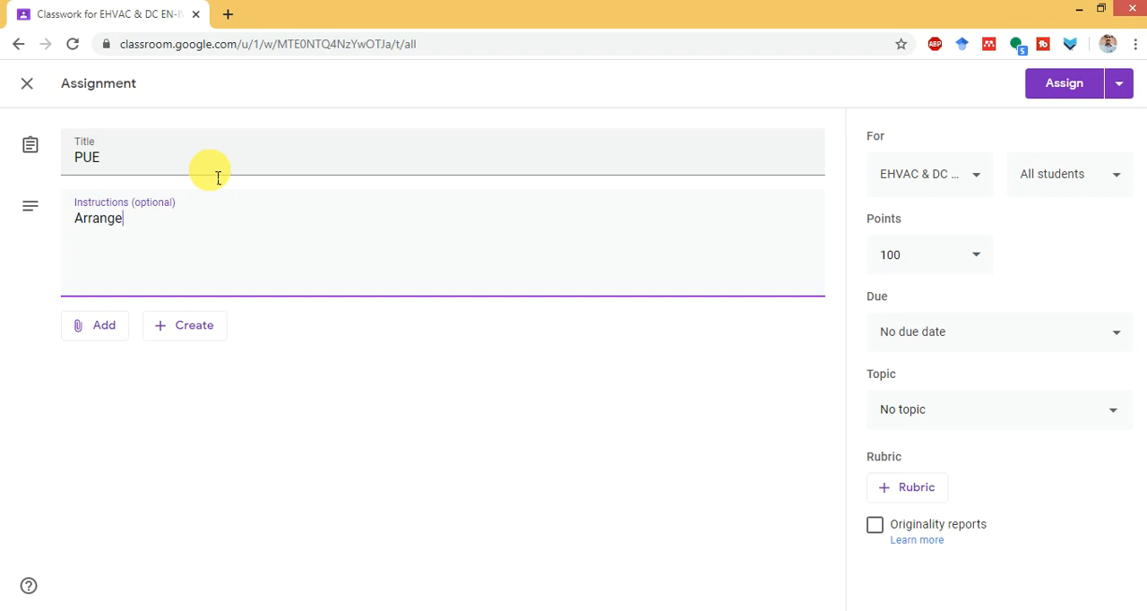
{"action": "type", "text": "all c"}
{"action": "key", "text": "BackSpace"}
{"action": "type", "text": "ccanned pages in "}
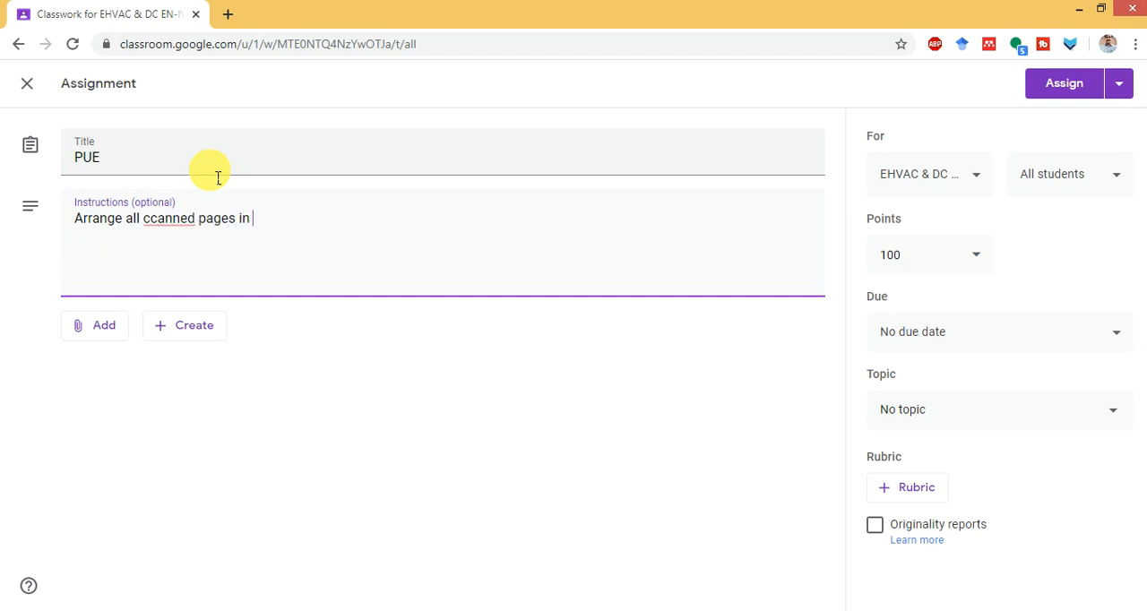
{"action": "type", "text": "the sequence"}
{"action": "key", "text": "shift+Left"}
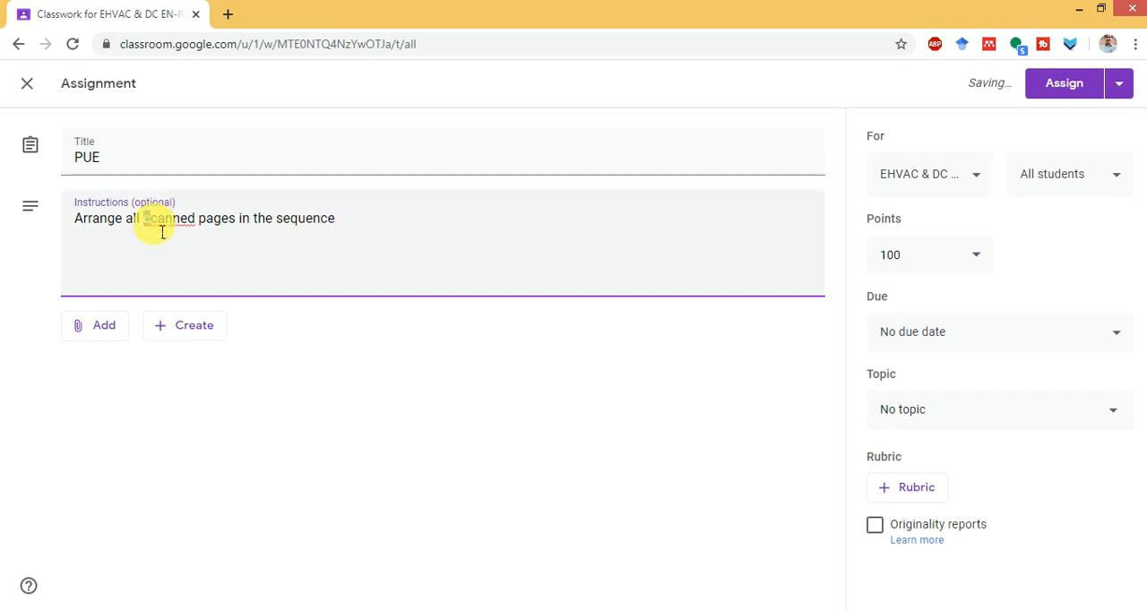
{"action": "type", "text": "s"}
{"action": "key", "text": "Home"}
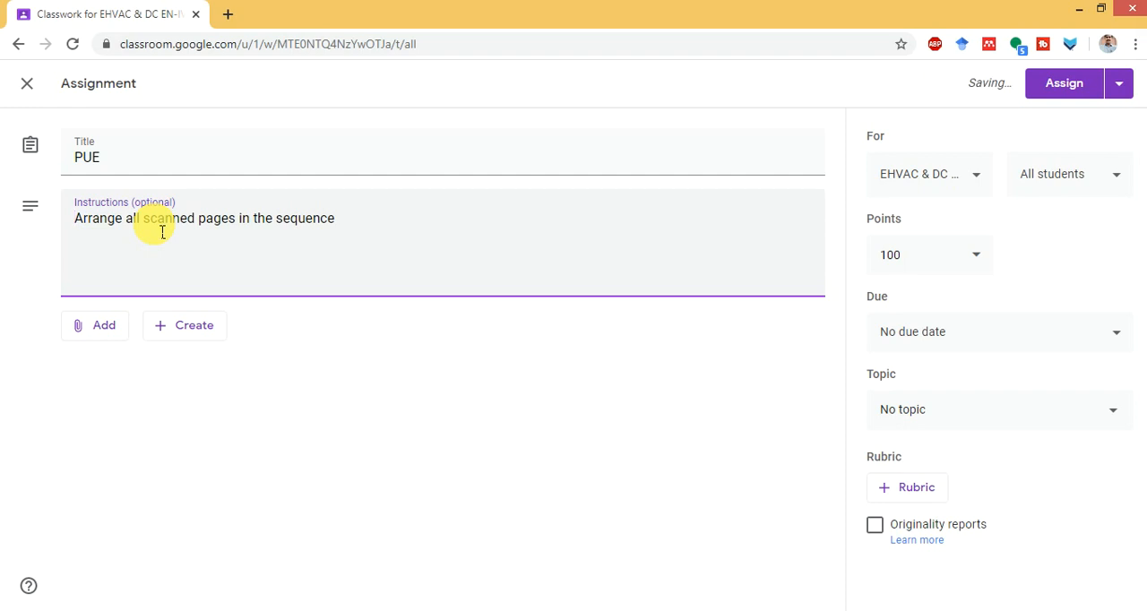
{"action": "type", "text": "1. "}
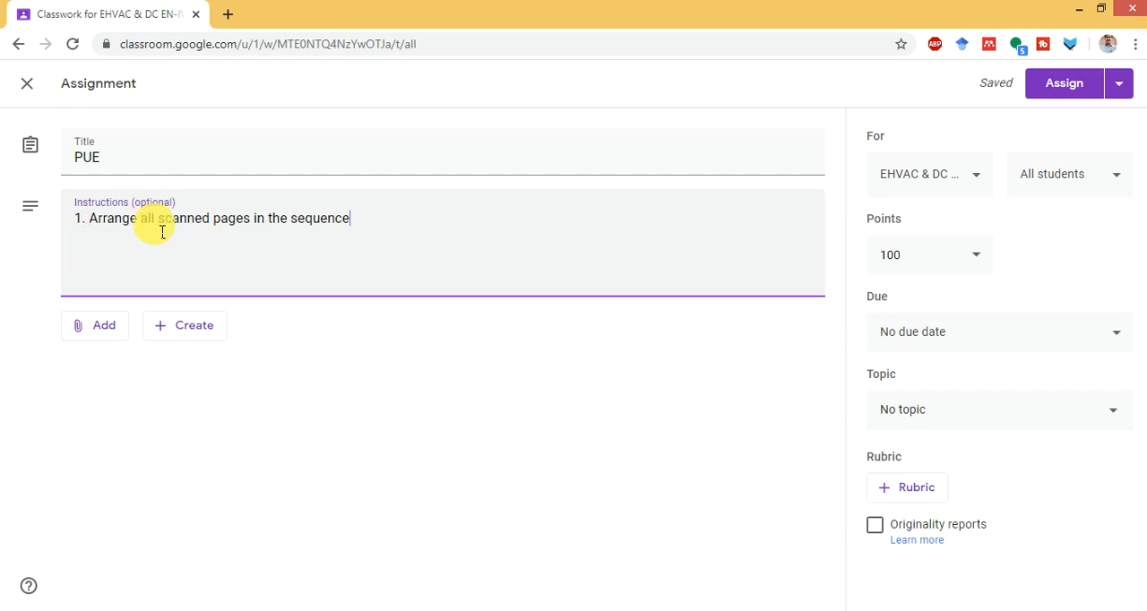
{"action": "type", "text": "."}
{"action": "type", "text": "2. Wri"}
{"action": "type", "text": "te Proper"}
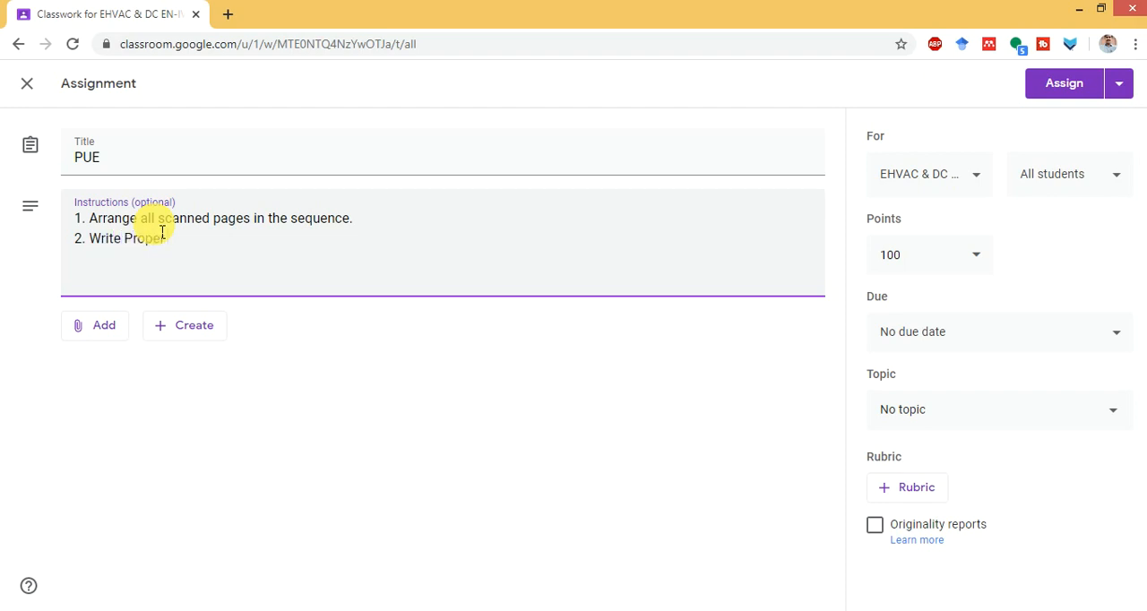
- Add the second instruction line "2. Write question number on each answer."
{"action": "key", "text": "BackSpace"}
{"action": "key", "text": "BackSpace"}
{"action": "key", "text": "BackSpace"}
{"action": "key", "text": "BackSpace"}
{"action": "key", "text": "BackSpace"}
{"action": "key", "text": "BackSpace"}
{"action": "type", "text": "question N"}
{"action": "key", "text": "BackSpace"}
{"action": "type", "text": "number on e"}
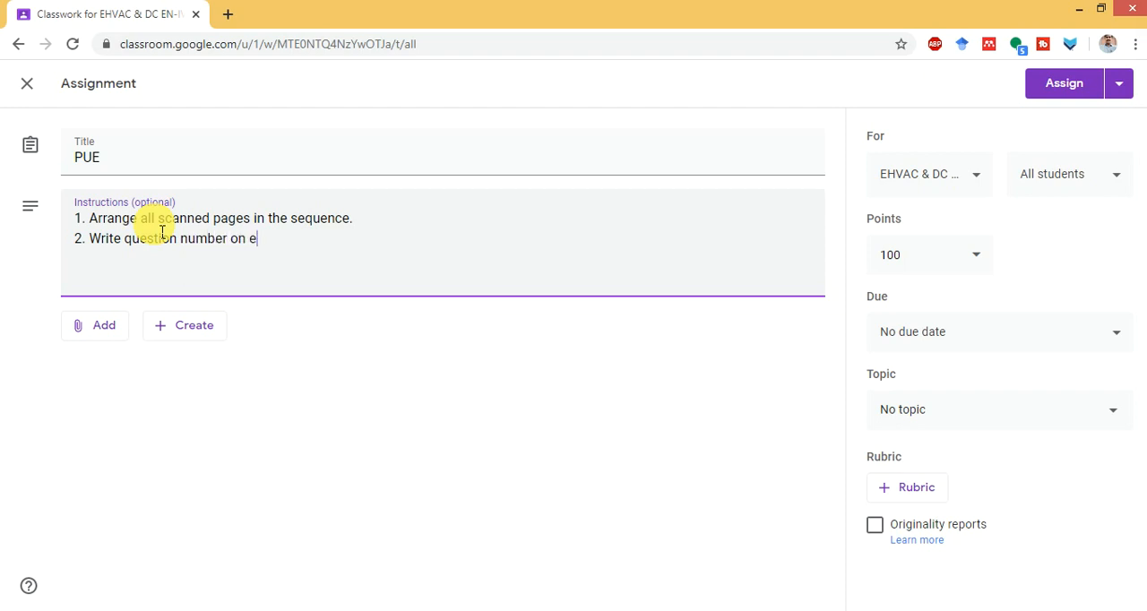
{"action": "type", "text": "ach answer"}
{"action": "type", "text": "."}
- Add the third instruction line "3. Attempt questions as directed in the question paper."
{"action": "key", "text": "Return"}
{"action": "type", "text": "3. "}
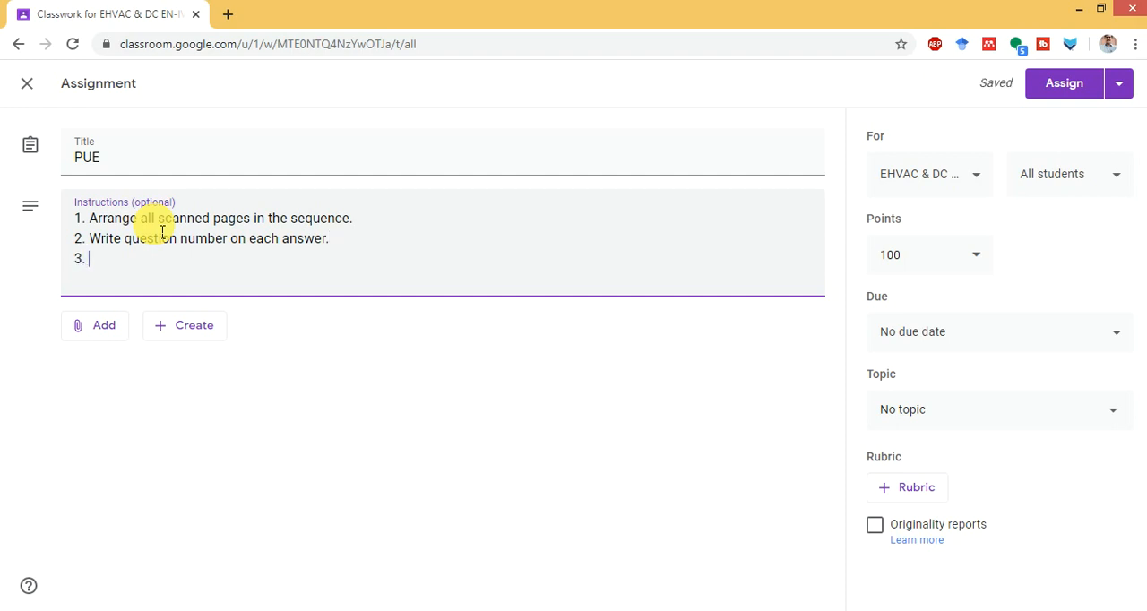
{"action": "type", "text": "Attempt"}
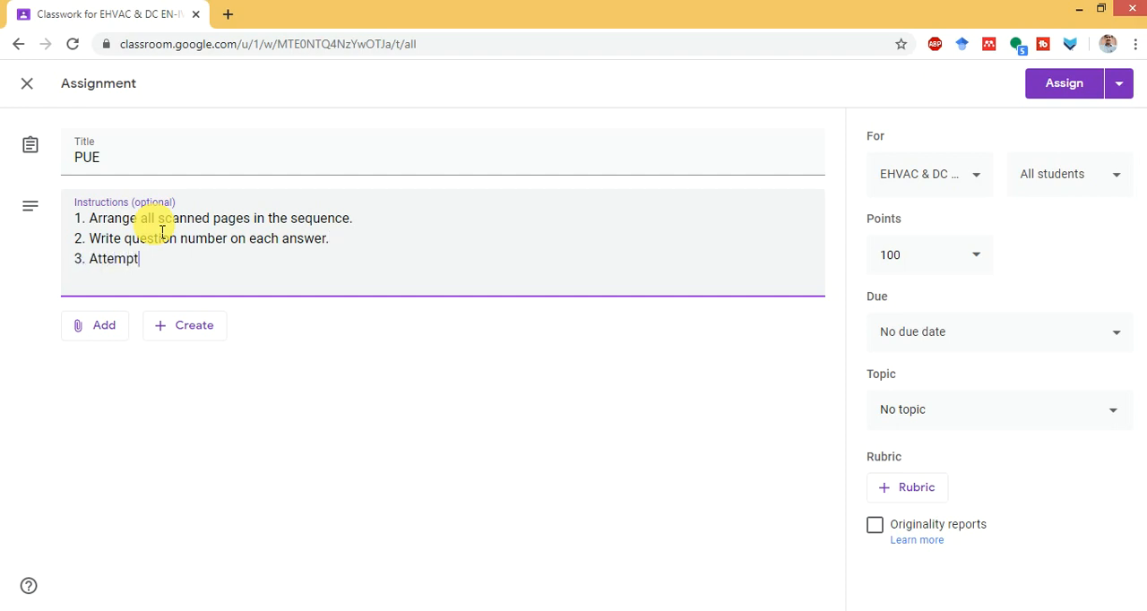
{"action": "type", "text": " questions as di"}
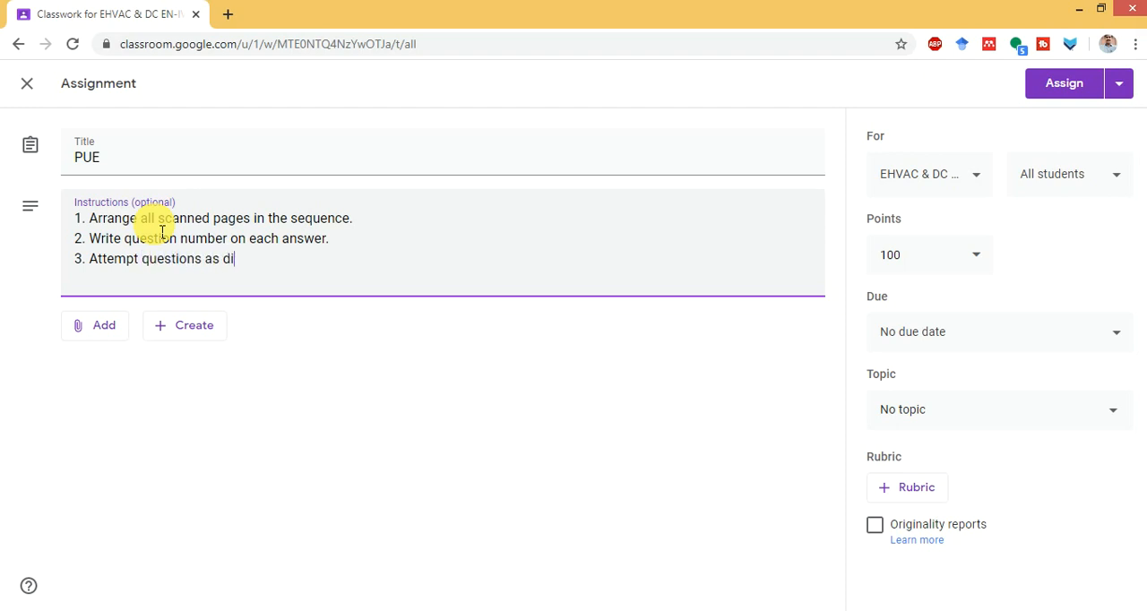
{"action": "type", "text": "rected in the que"}
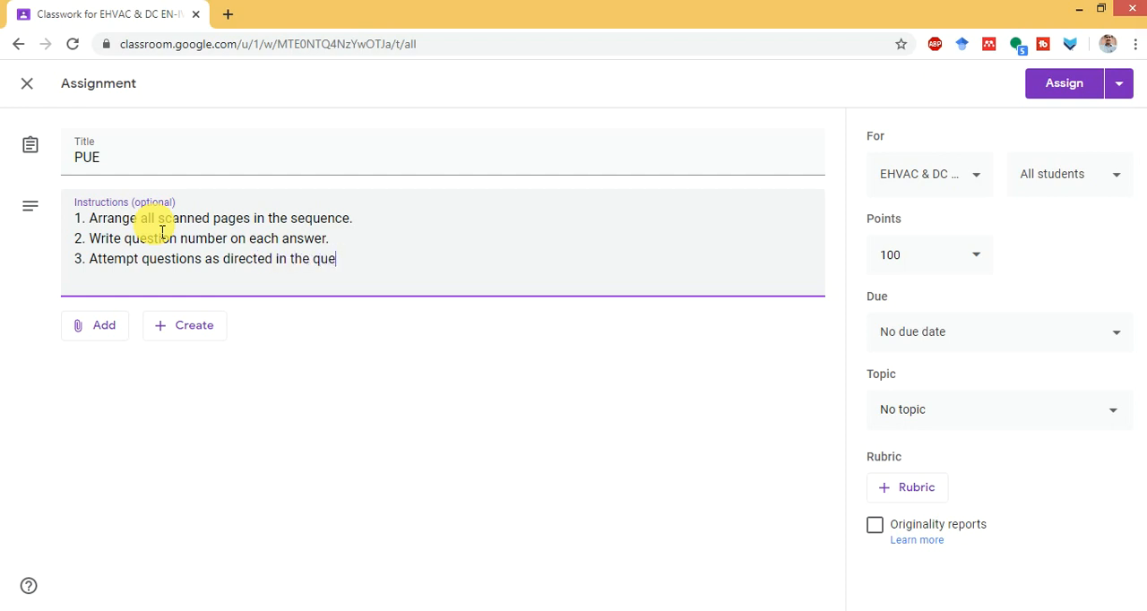
{"action": "type", "text": "stion paper."}
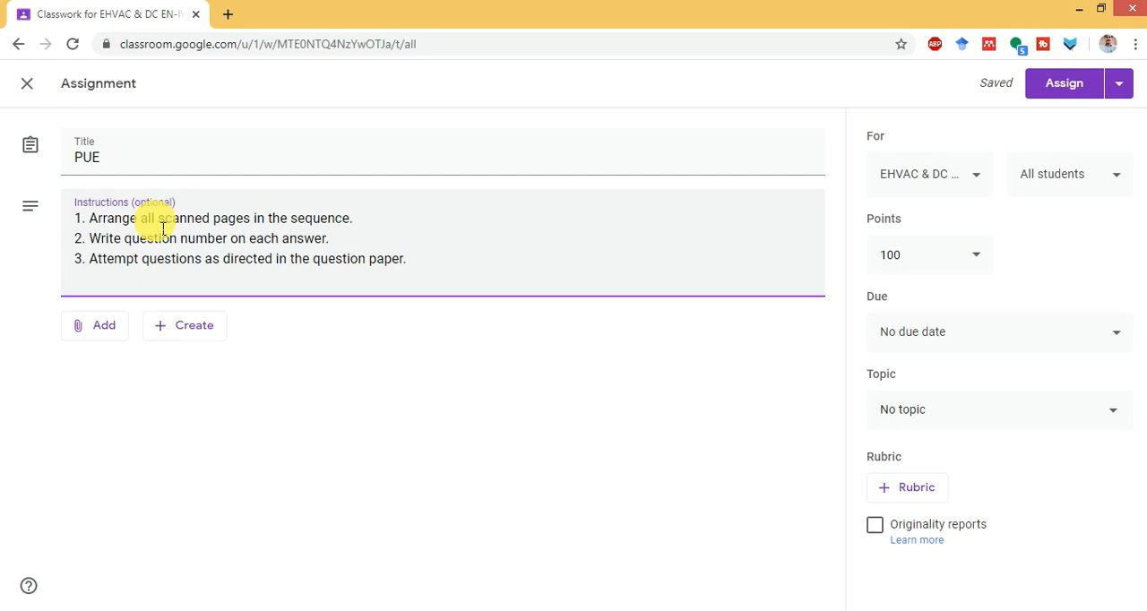
- Attach the Word file Online PUE Question Paper from the EHVAC-1 folder on the Desktop to the assignment
{"action": "left_click", "coordinate": [114, 341]}
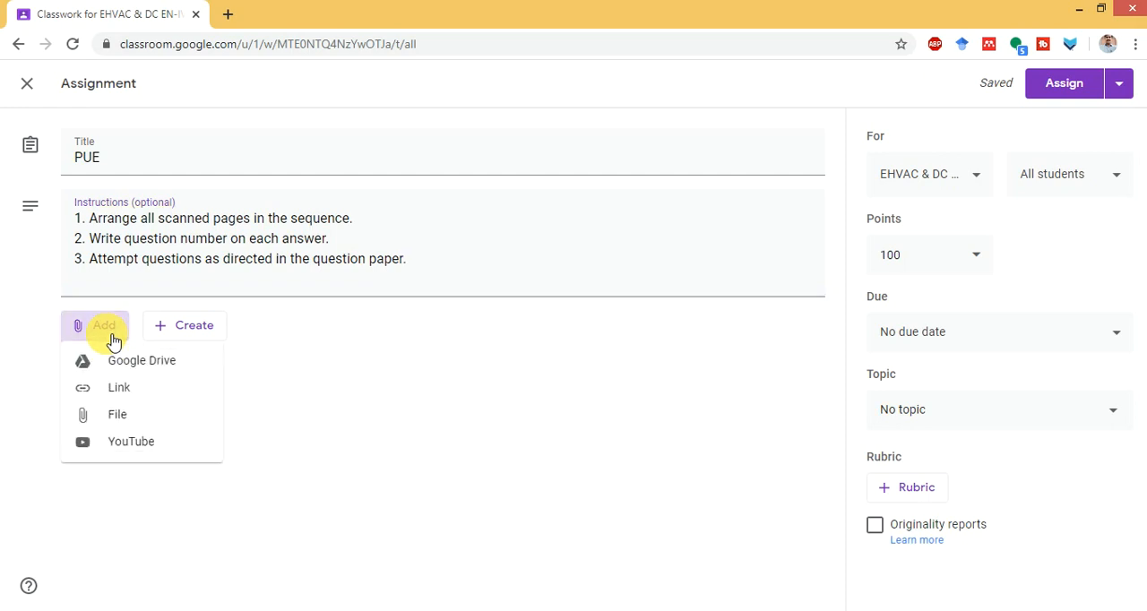
{"action": "left_click", "coordinate": [135, 414]}
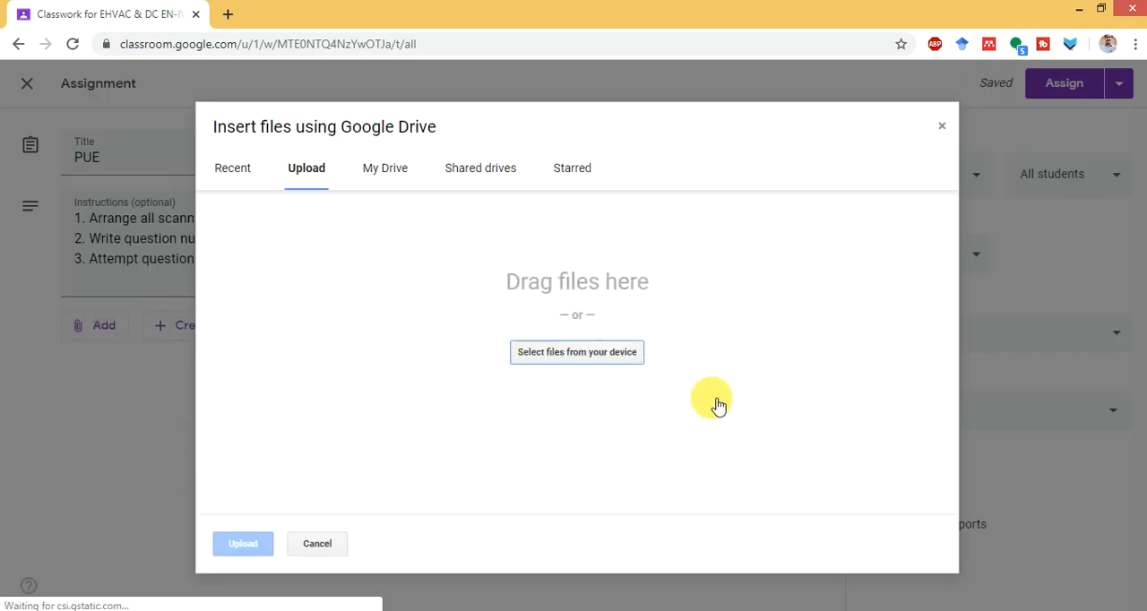
{"action": "left_click", "coordinate": [581, 358]}
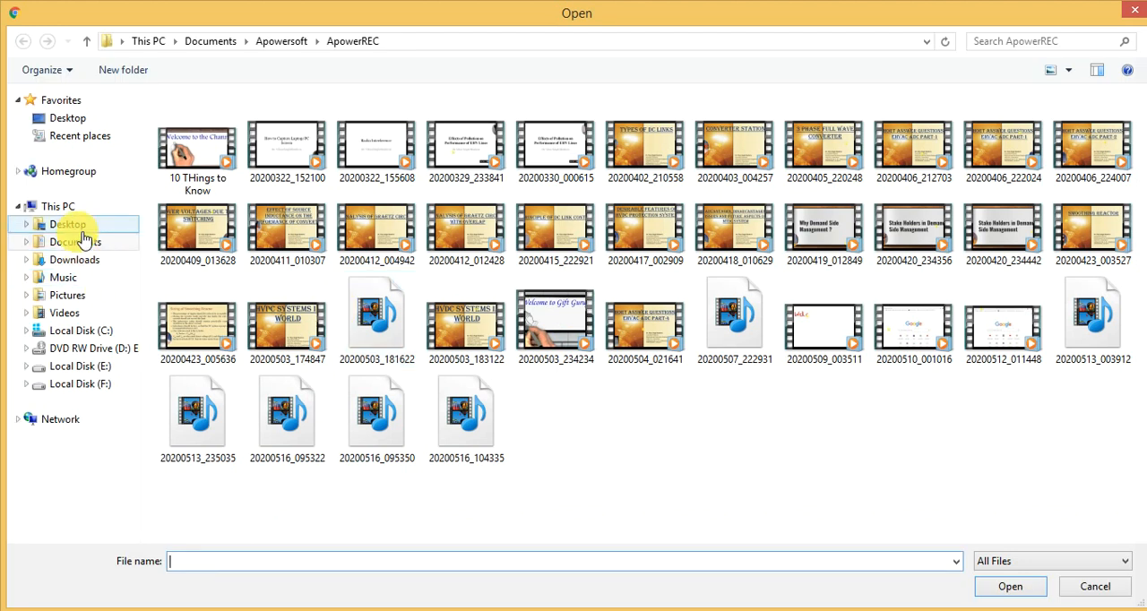
{"action": "left_click", "coordinate": [71, 225]}
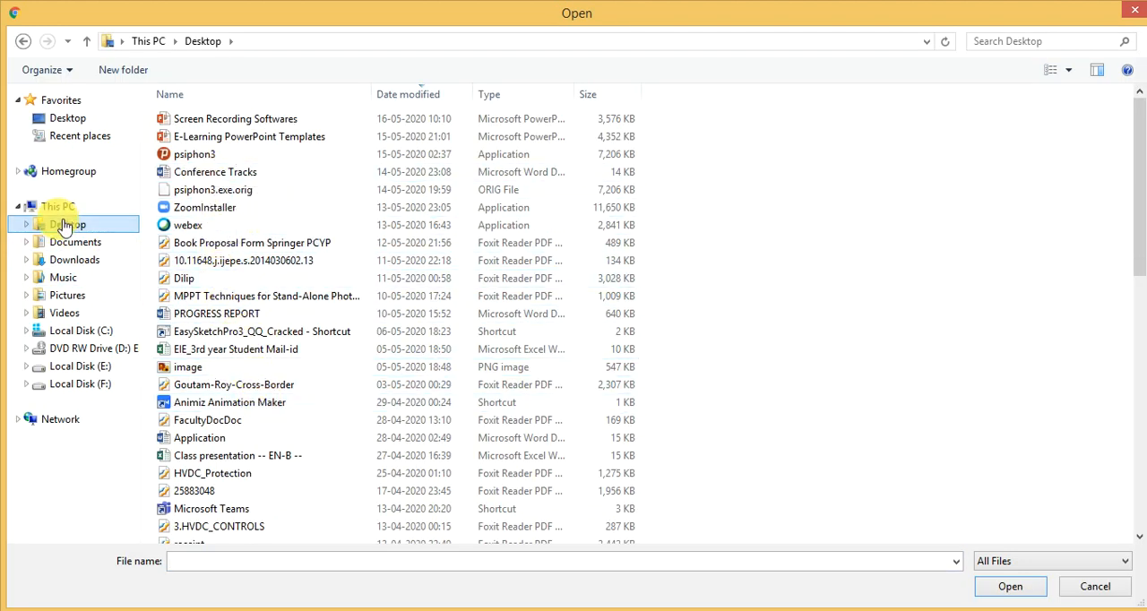
{"action": "left_click", "coordinate": [247, 473]}
{"action": "scroll", "coordinate": [251, 462], "scroll_direction": "down", "scroll_amount": 10}
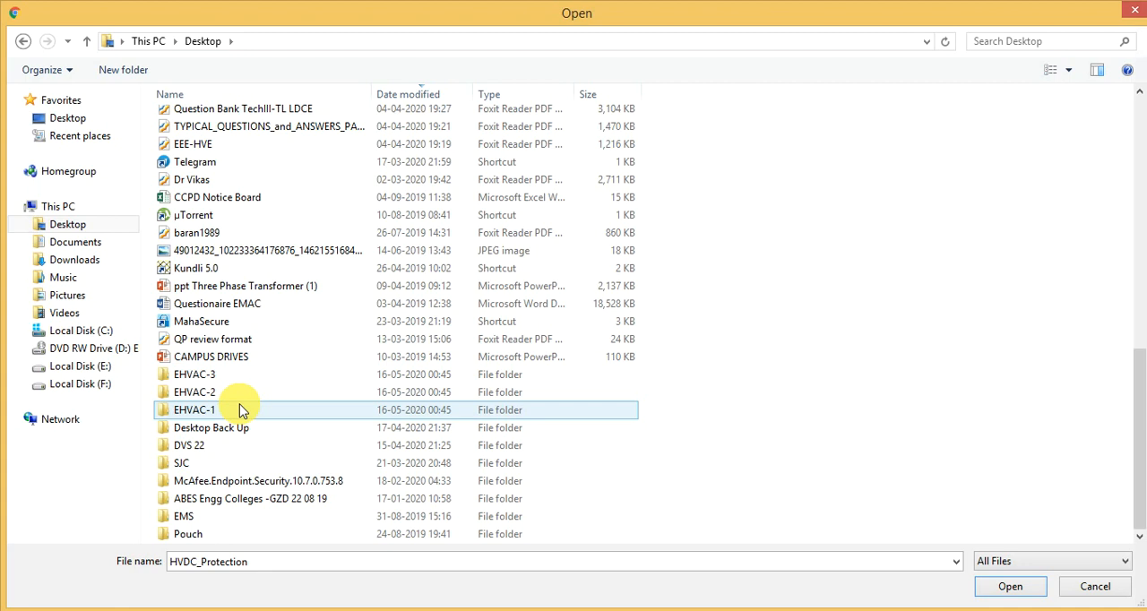
{"action": "double_click", "coordinate": [237, 409]}
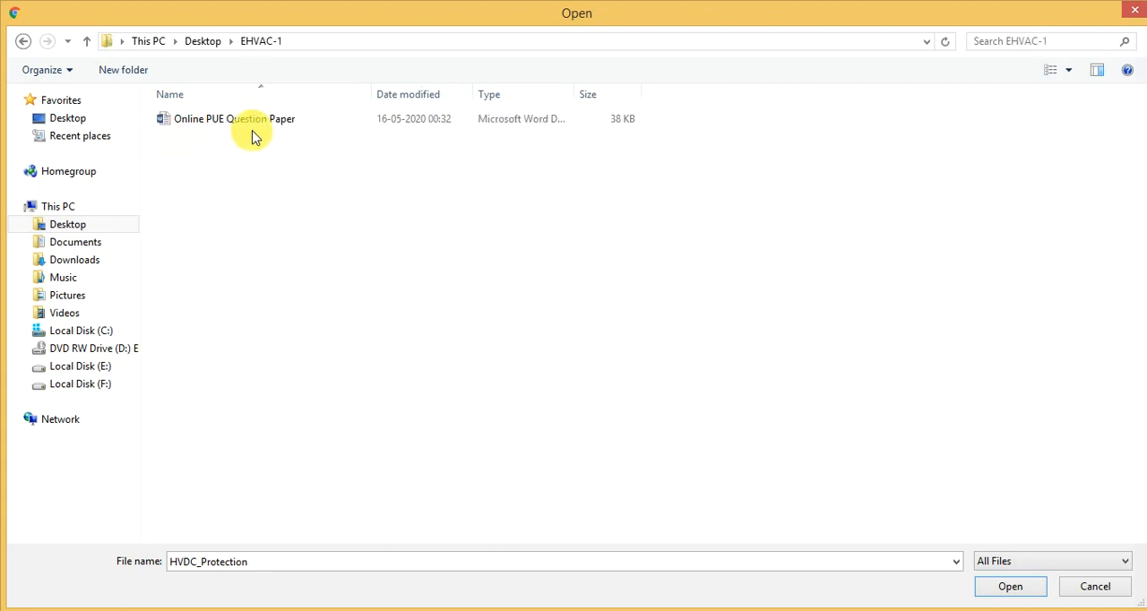
{"action": "left_click", "coordinate": [255, 132]}
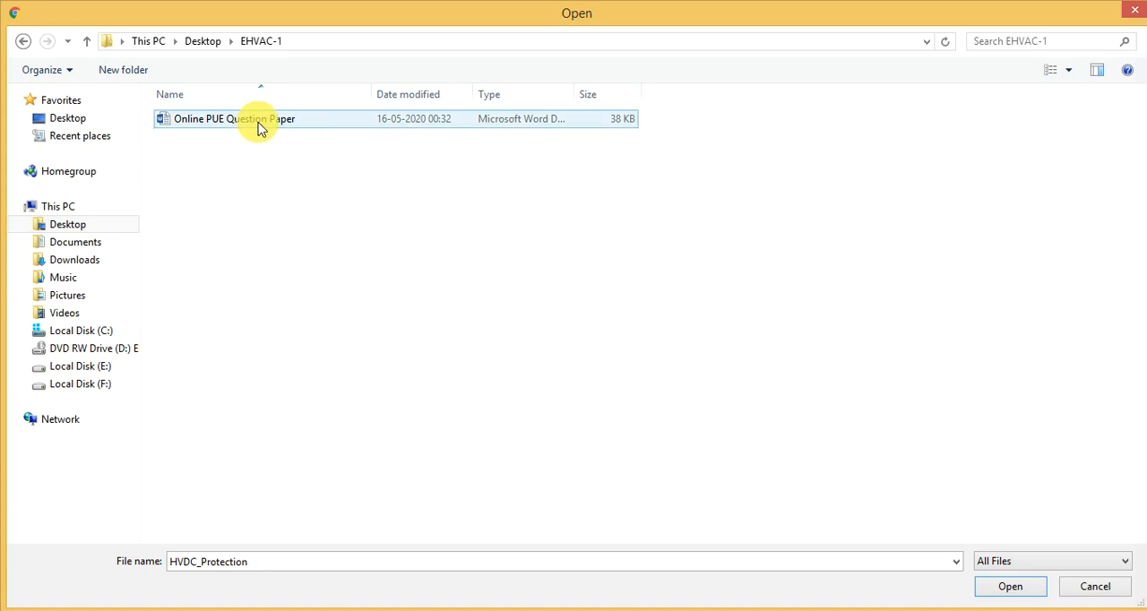
{"action": "double_click", "coordinate": [259, 129]}
{"action": "left_click", "coordinate": [252, 546]}
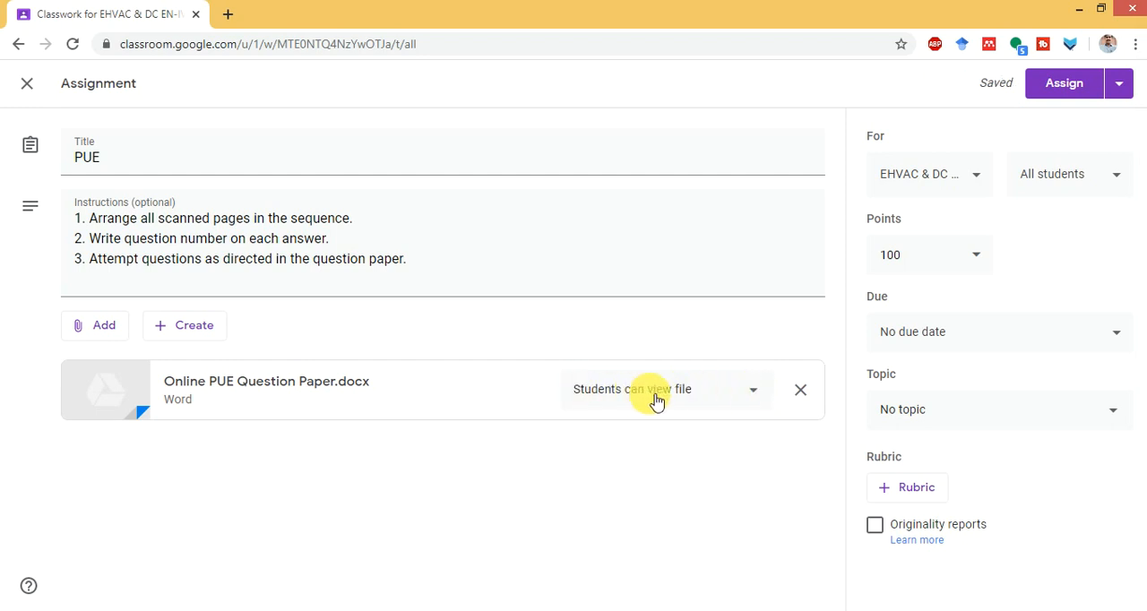
- Set the attached question paper to make a copy for each student and the assignment's points to 70
{"action": "left_click", "coordinate": [760, 397]}
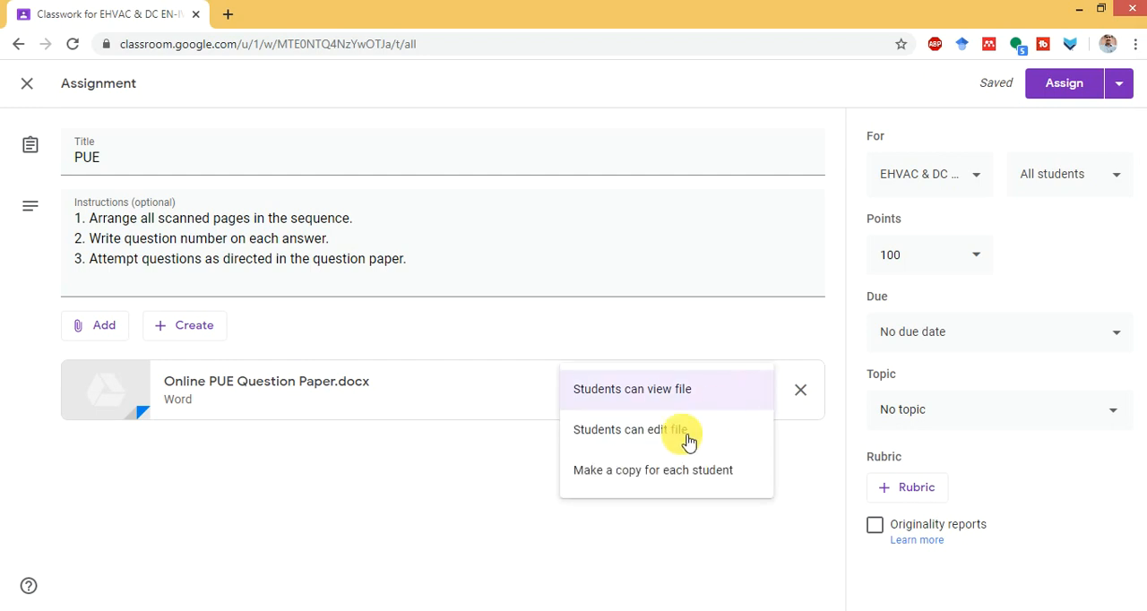
{"action": "left_click", "coordinate": [650, 482]}
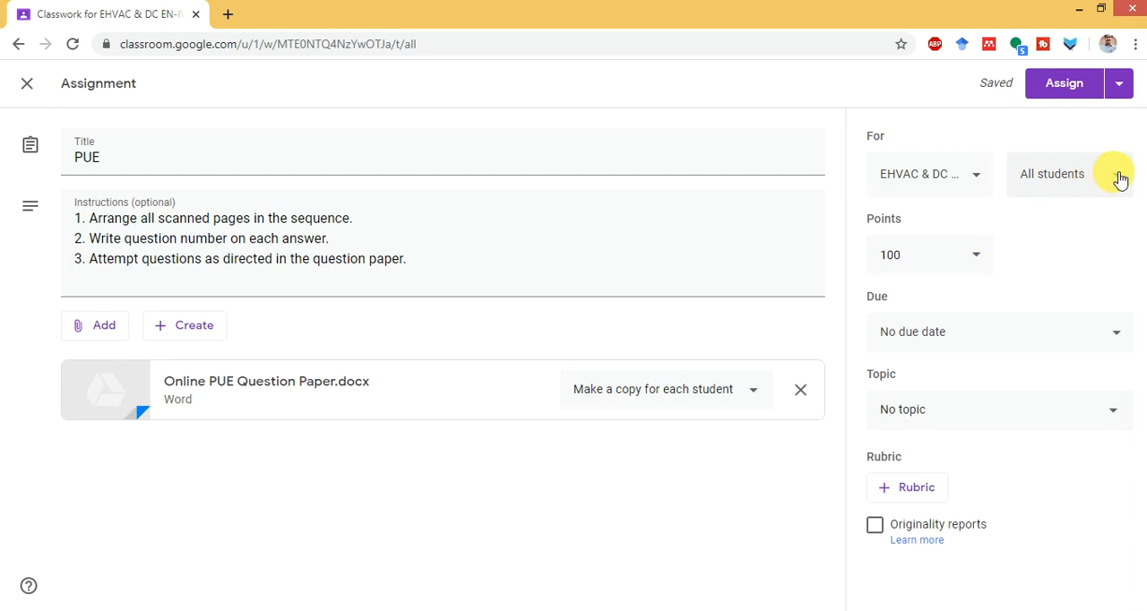
{"action": "left_click", "coordinate": [937, 254]}
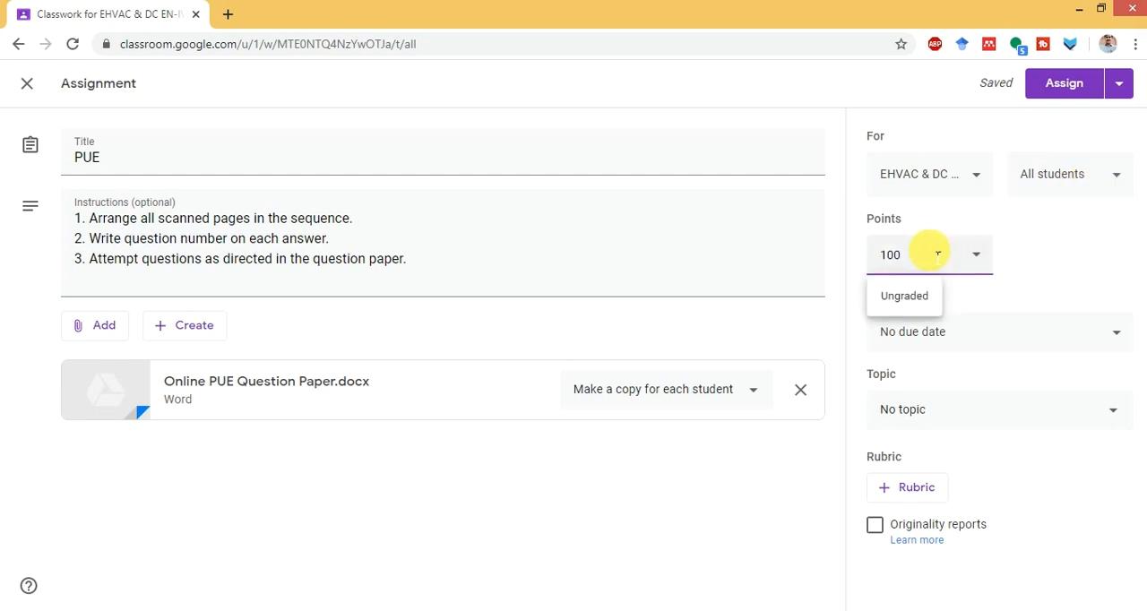
{"action": "key", "text": "BackSpace"}
{"action": "key", "text": "BackSpace"}
{"action": "key", "text": "BackSpace"}
{"action": "type", "text": "70"}
{"action": "left_click", "coordinate": [851, 325]}
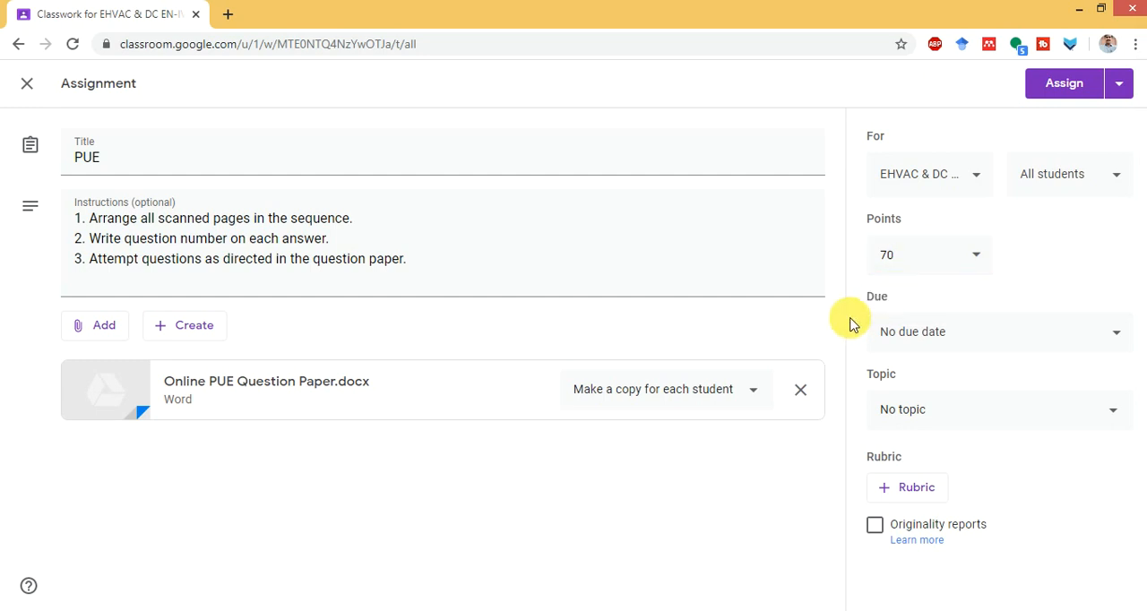
{"action": "left_click", "coordinate": [941, 332]}
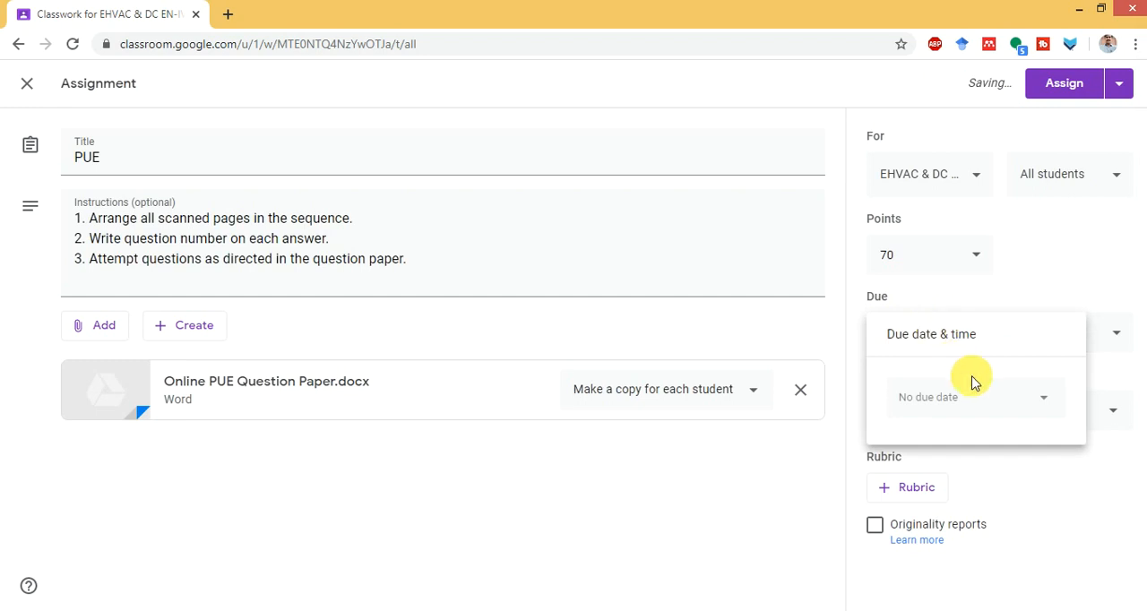
{"action": "left_click", "coordinate": [1098, 222]}
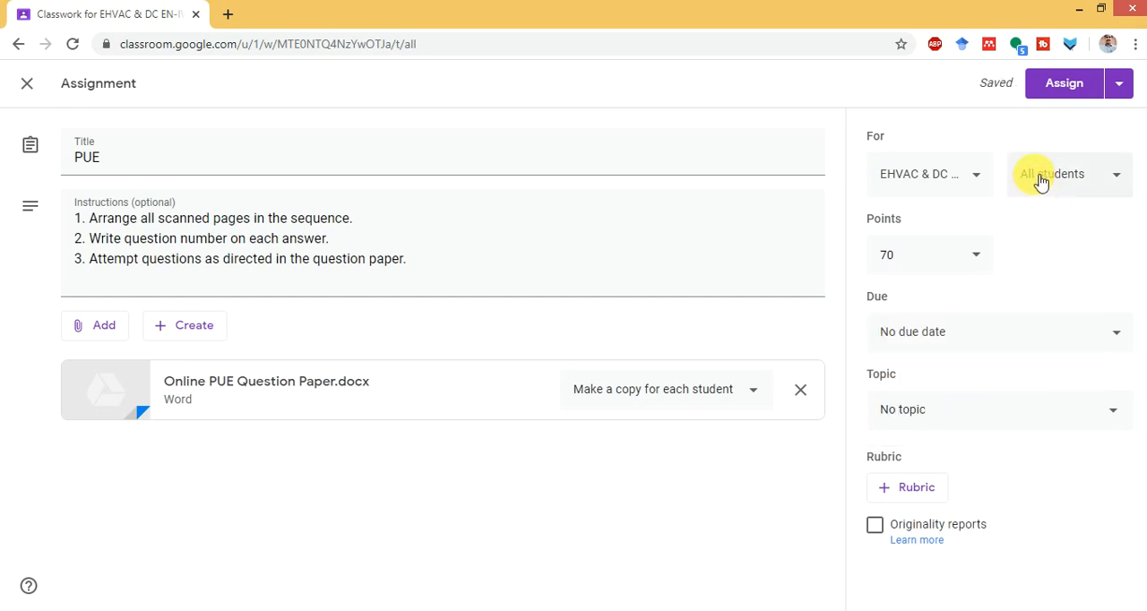
- Start scheduling the assignment and set its scheduled date to May 17, 2020
{"action": "left_click", "coordinate": [1117, 84]}
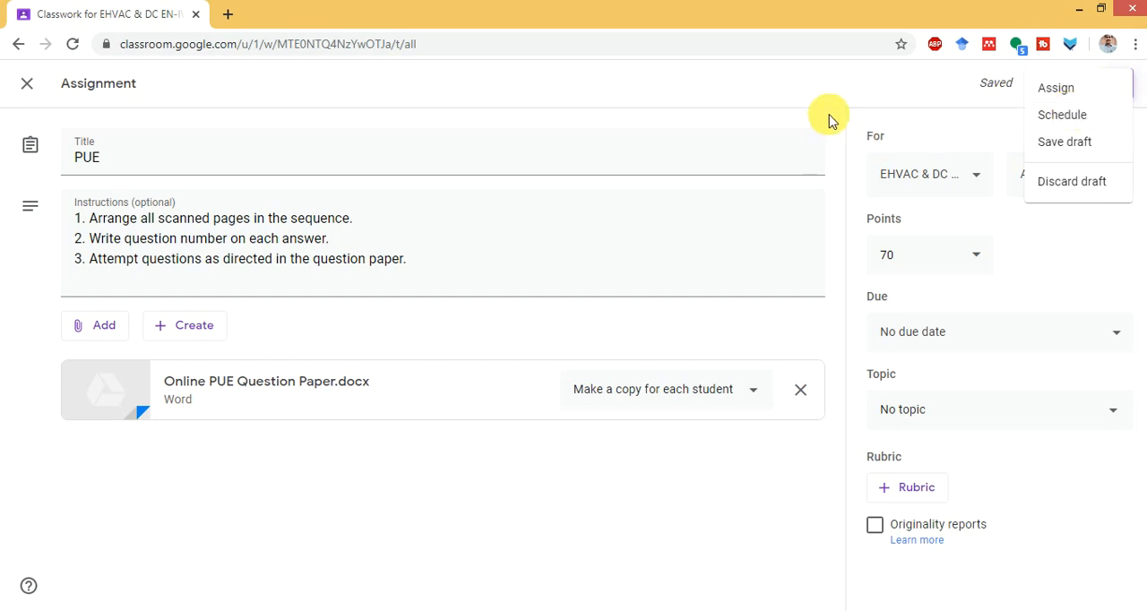
{"action": "left_click", "coordinate": [1080, 117]}
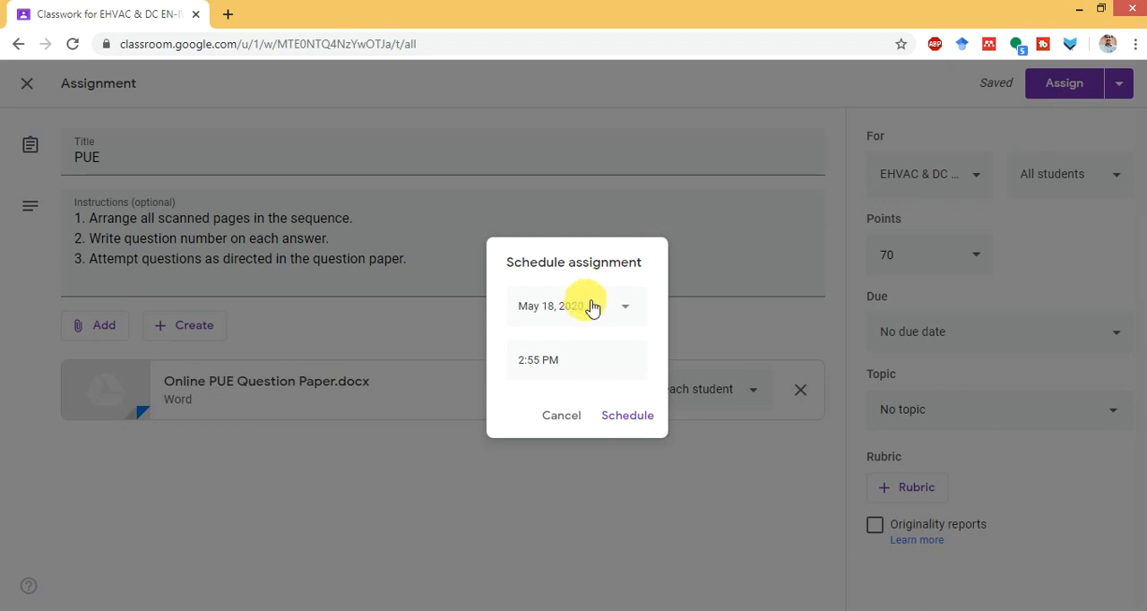
{"action": "left_click", "coordinate": [587, 307]}
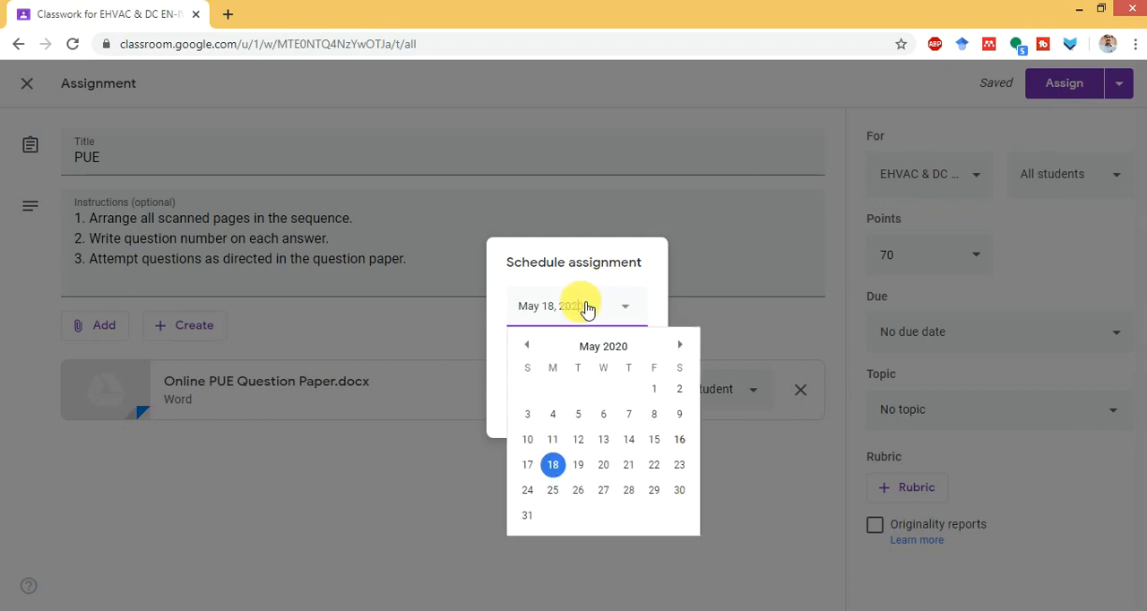
{"action": "left_click", "coordinate": [527, 464]}
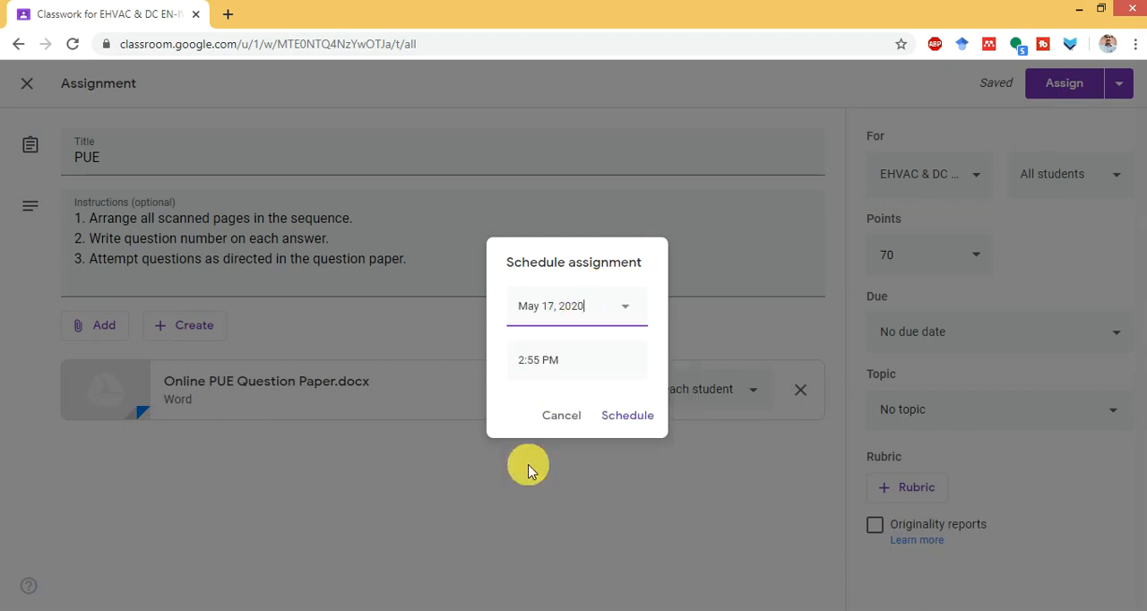
- Set the scheduled time to 10:25 PM and confirm the assignment's schedule
{"action": "left_click", "coordinate": [555, 368]}
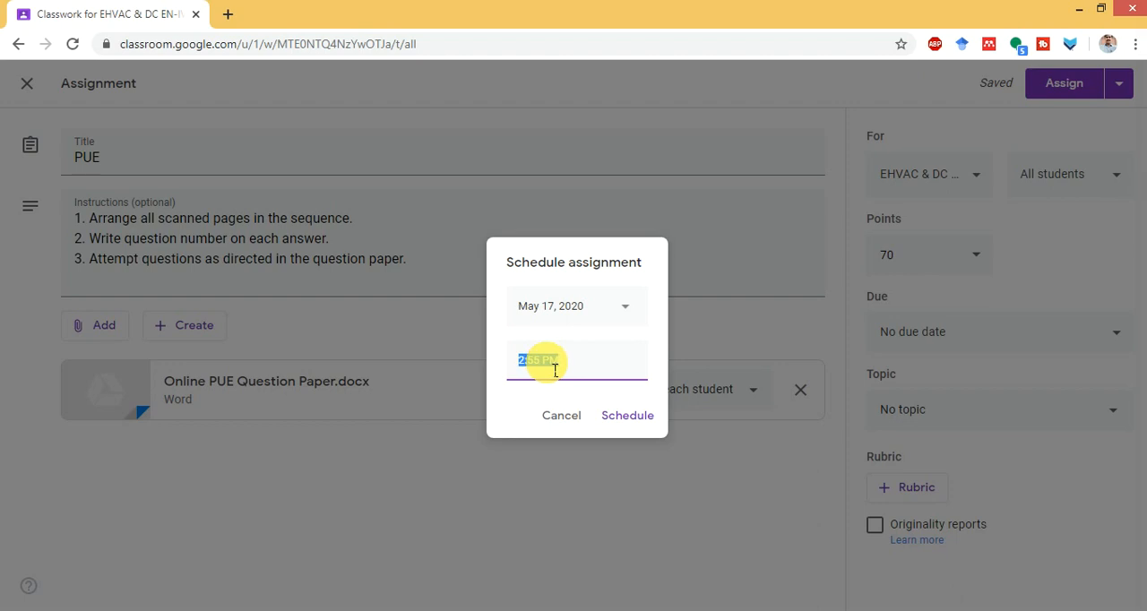
{"action": "type", "text": "10:25"}
{"action": "key", "text": "BackSpace"}
{"action": "key", "text": "BackSpace"}
{"action": "key", "text": "BackSpace"}
{"action": "type", "text": ":25"}
{"action": "left_click", "coordinate": [628, 423]}
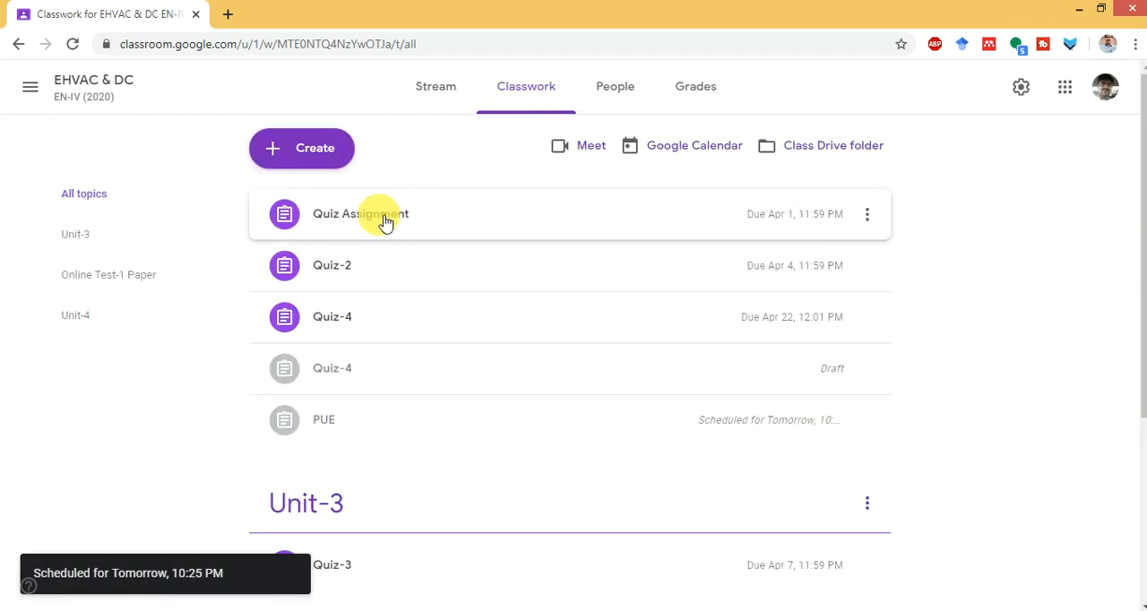
- Open the scheduled PUE assignment from the classwork list for editing
{"action": "scroll", "coordinate": [426, 287], "scroll_direction": "down", "scroll_amount": 3}
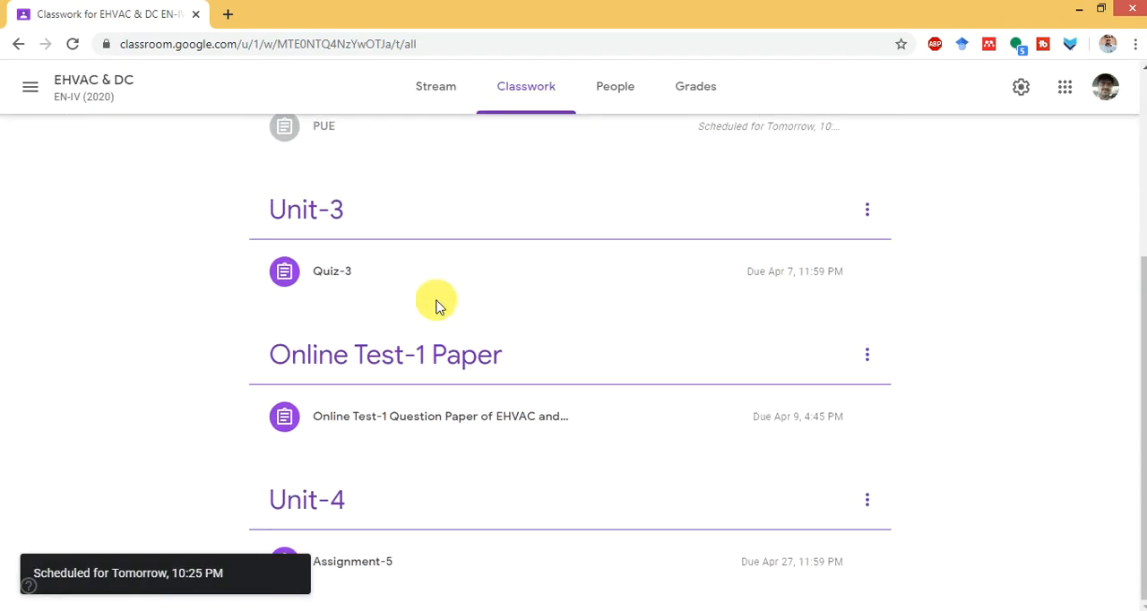
{"action": "scroll", "coordinate": [438, 307], "scroll_direction": "up", "scroll_amount": 3}
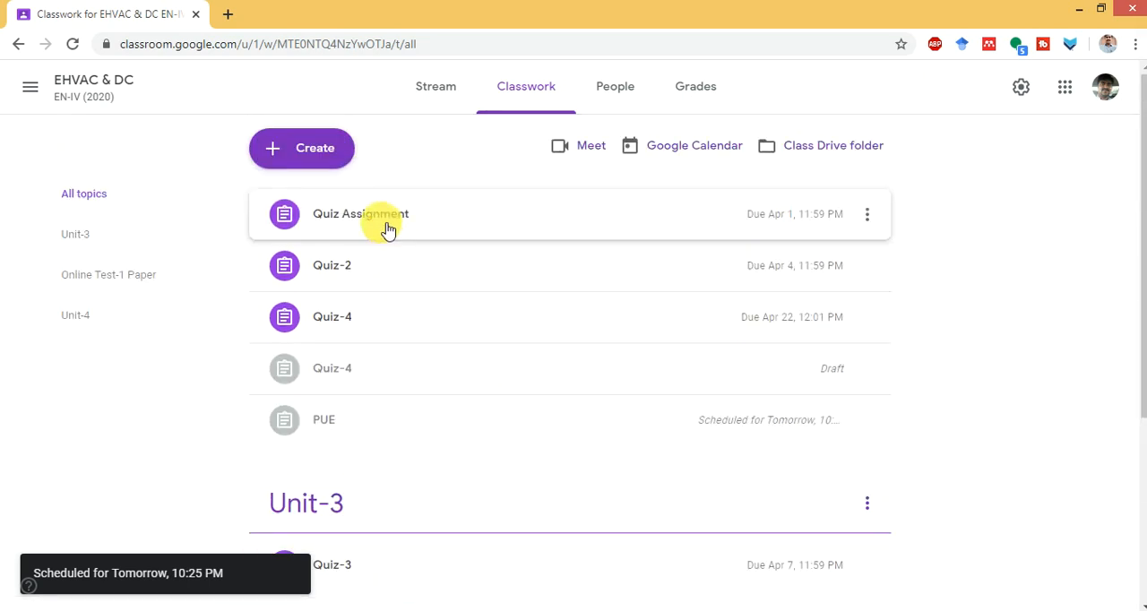
{"action": "left_click", "coordinate": [324, 425]}
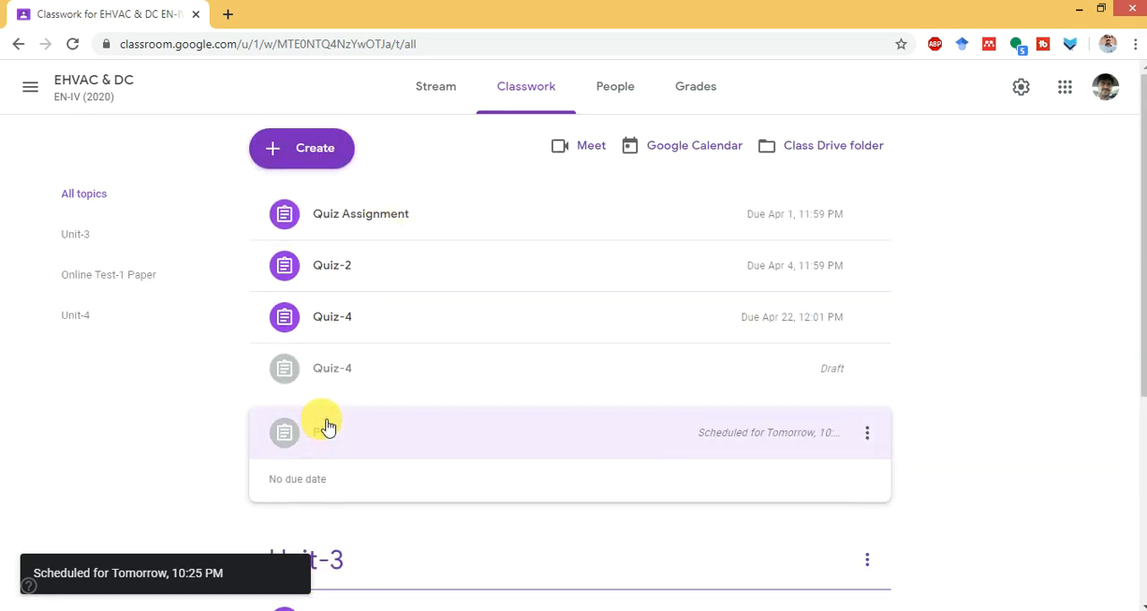
{"action": "left_click", "coordinate": [866, 434]}
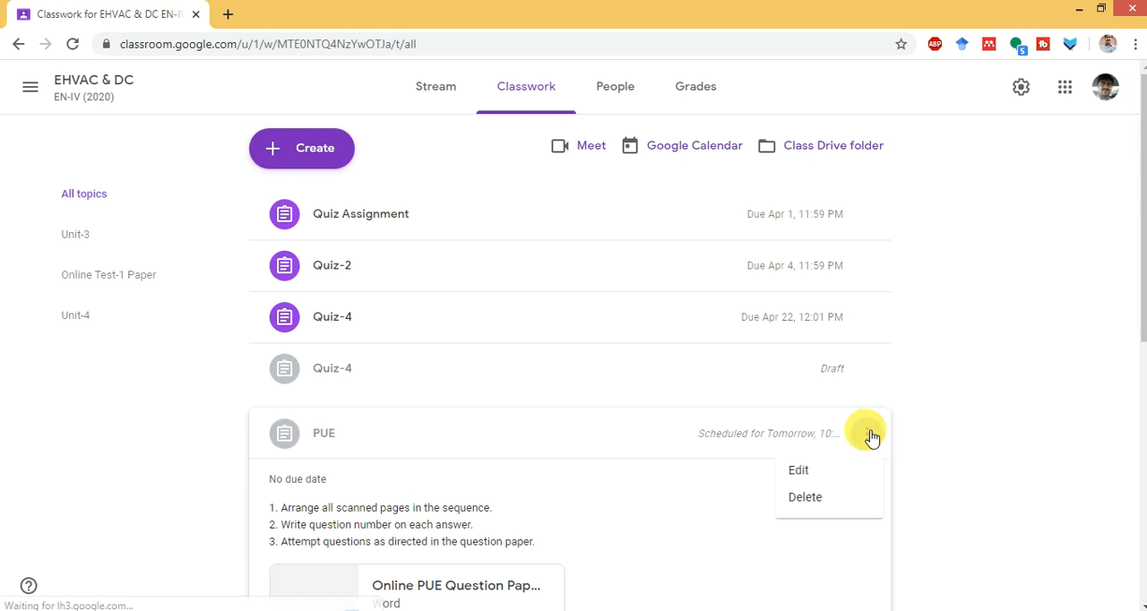
{"action": "left_click", "coordinate": [819, 473]}
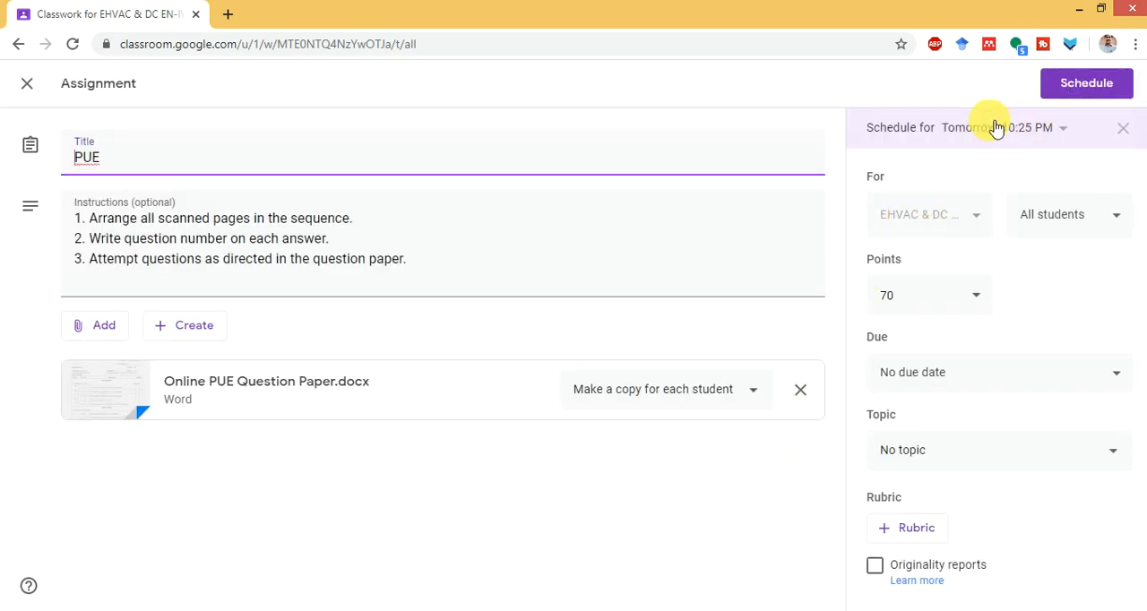
- Set the assignment's scheduled time to 10:25 AM, keeping the date May 17, 2020
{"action": "left_click", "coordinate": [1064, 130]}
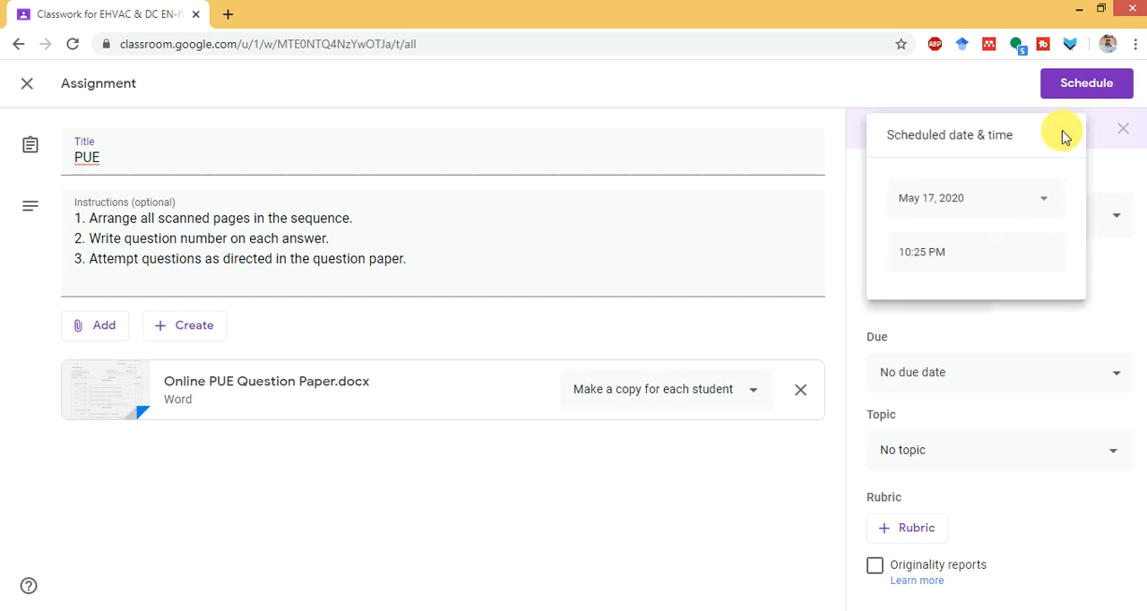
{"action": "left_click", "coordinate": [943, 266]}
{"action": "left_click", "coordinate": [945, 259]}
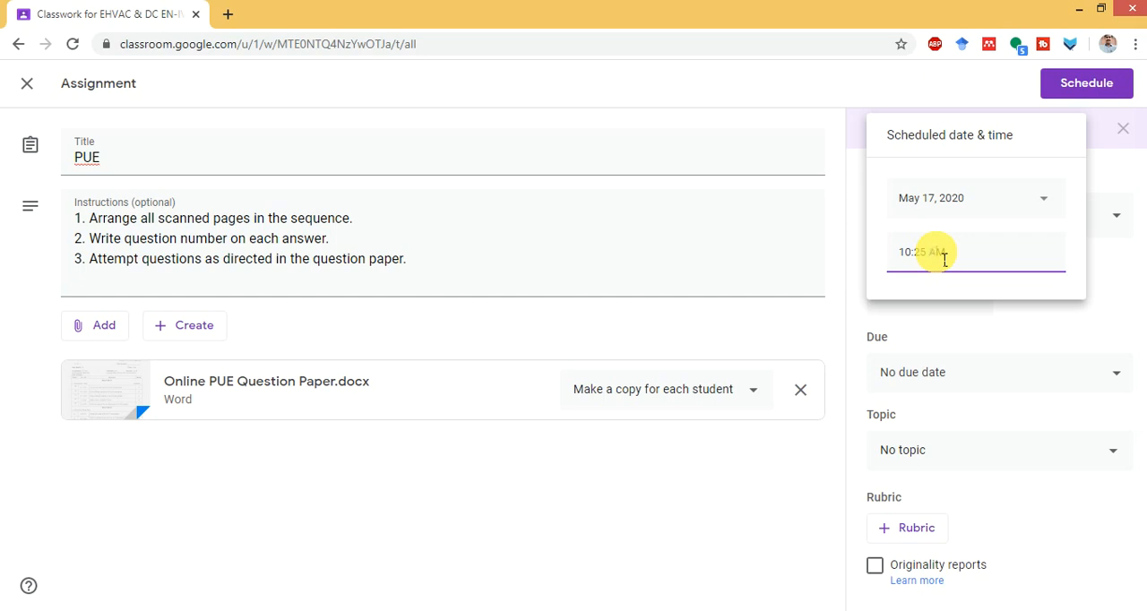
{"action": "left_click", "coordinate": [849, 276]}
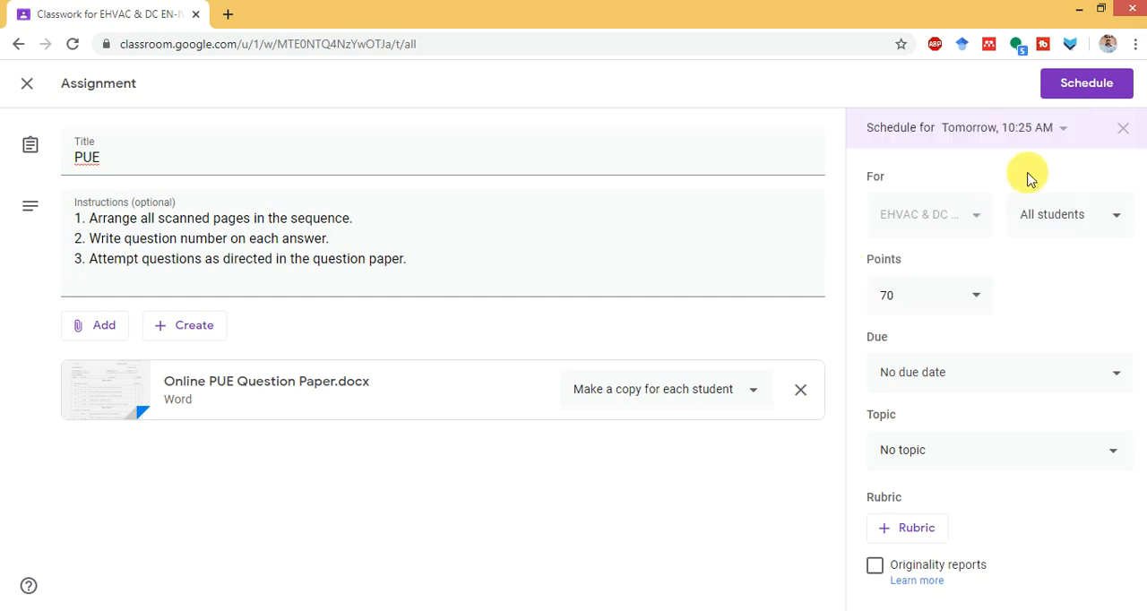
- Set the assignment's due date to May 17, 2020
{"action": "left_click", "coordinate": [1004, 374]}
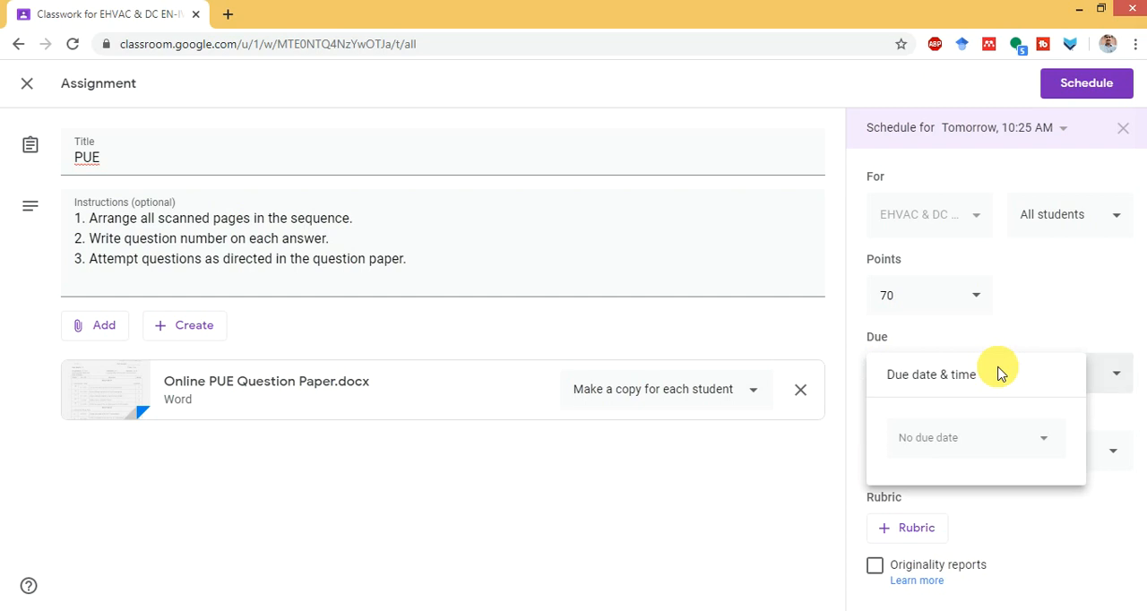
{"action": "left_click", "coordinate": [1049, 440]}
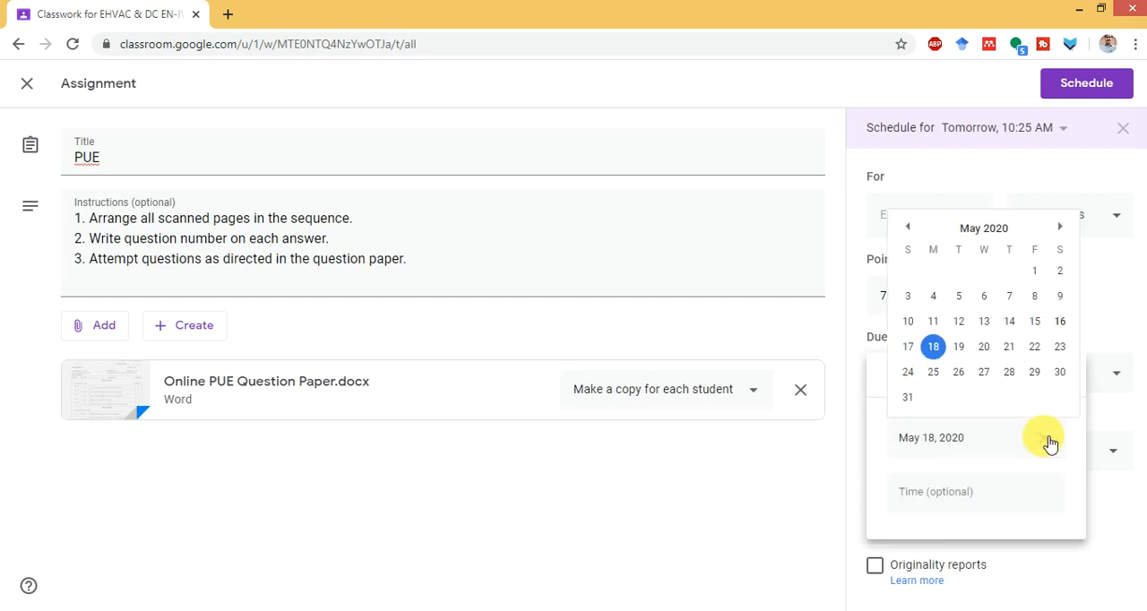
{"action": "left_click", "coordinate": [935, 360]}
{"action": "left_click", "coordinate": [910, 349]}
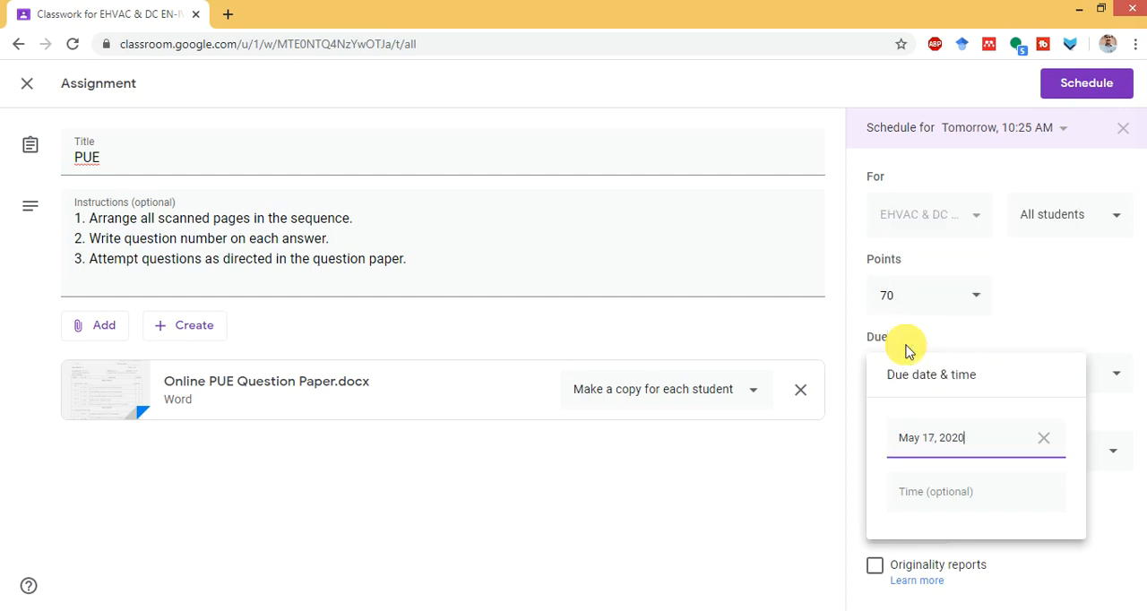
- Add a due time of 01:00 PM to the assignment's due date
{"action": "left_click", "coordinate": [952, 499]}
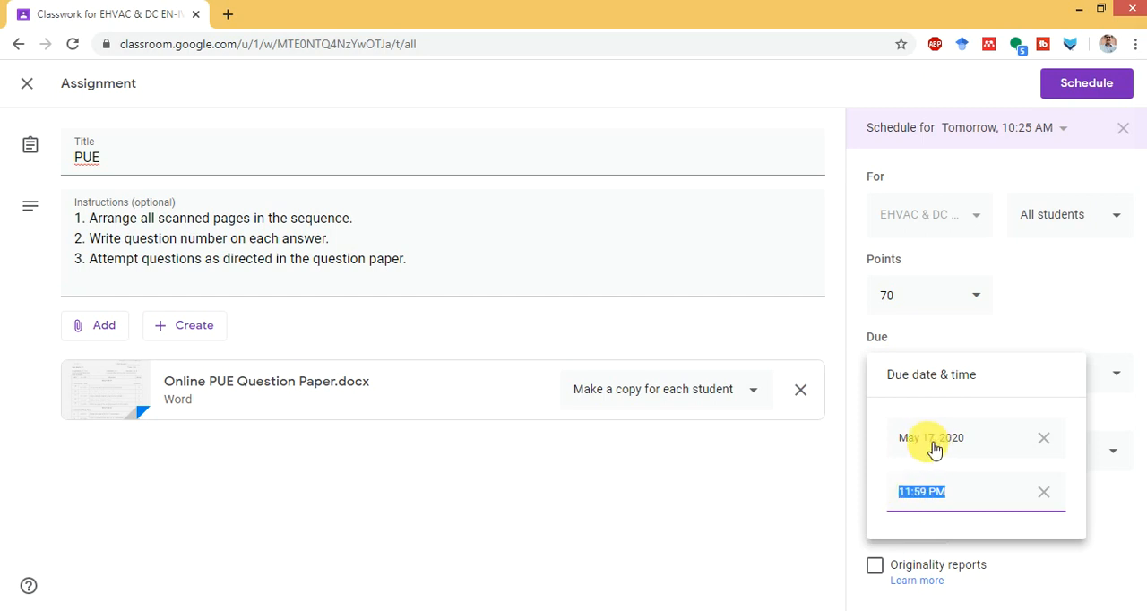
{"action": "left_click", "coordinate": [909, 501]}
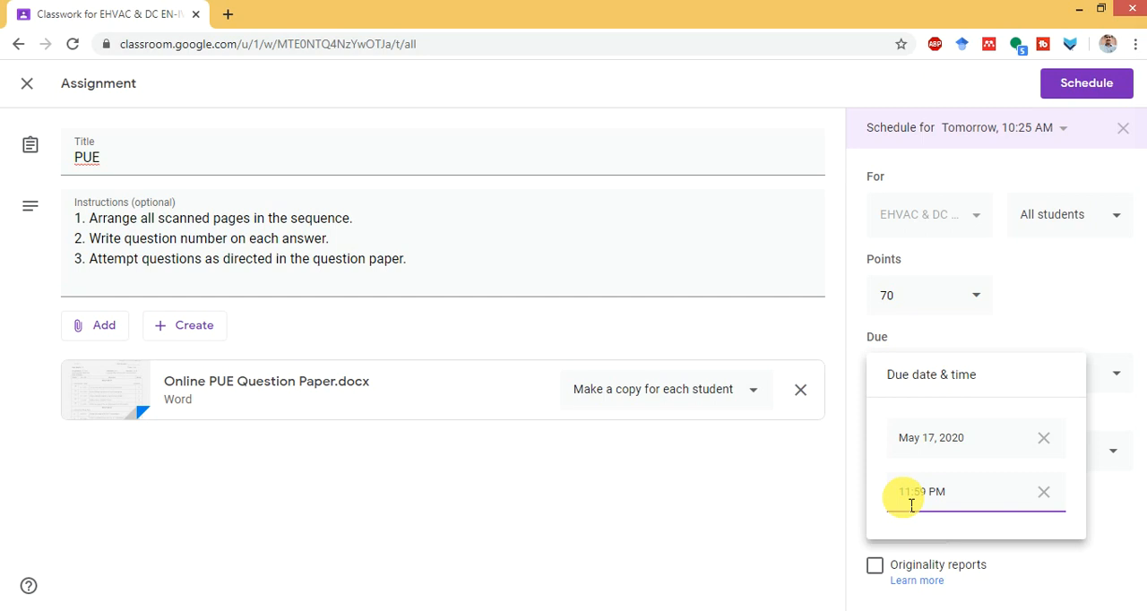
{"action": "key", "text": "BackSpace"}
{"action": "type", "text": "00"}
{"action": "key", "text": "BackSpace"}
{"action": "key", "text": "BackSpace"}
{"action": "type", "text": "01:00"}
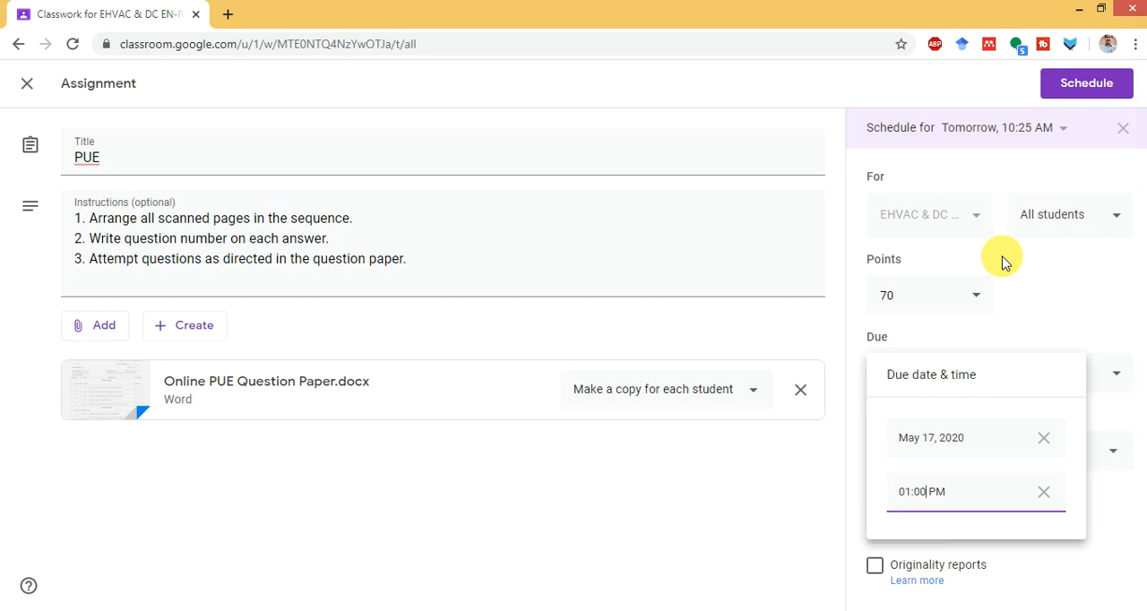
{"action": "left_click", "coordinate": [853, 478]}
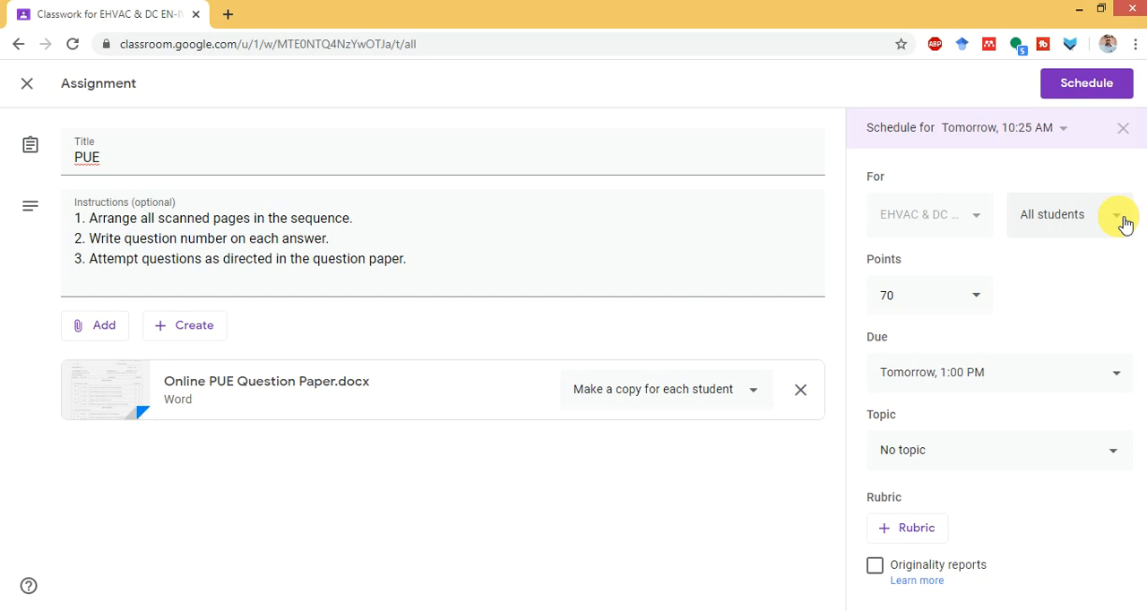
- Extend the assignment title to "PUE EHVAC"
{"action": "left_click", "coordinate": [141, 167]}
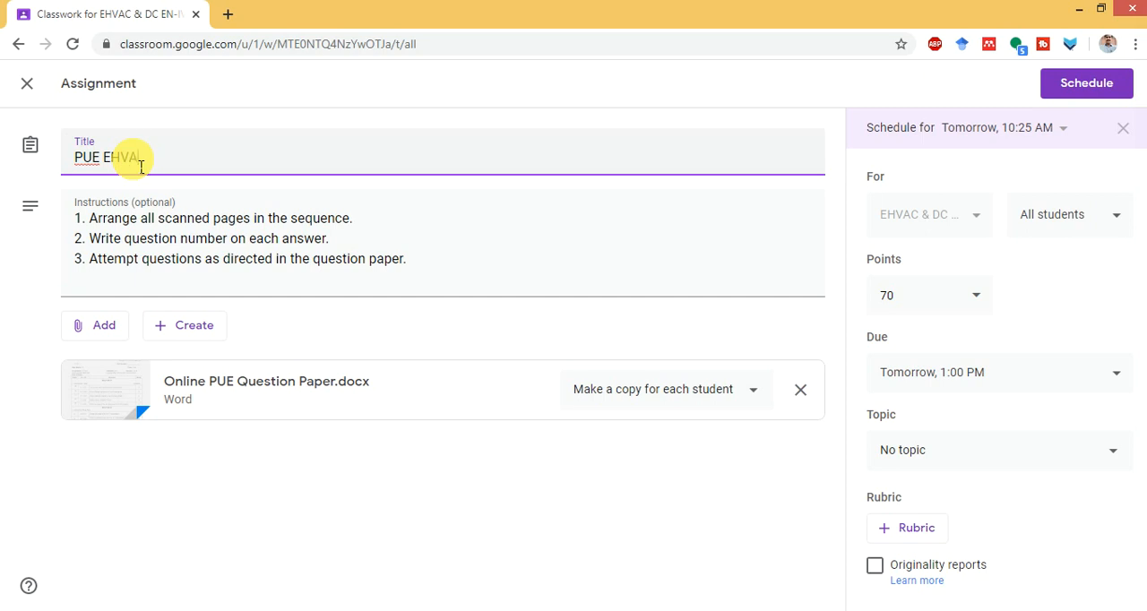
- Open the assignment's student list and clear the All students selection
{"action": "left_click", "coordinate": [1120, 221]}
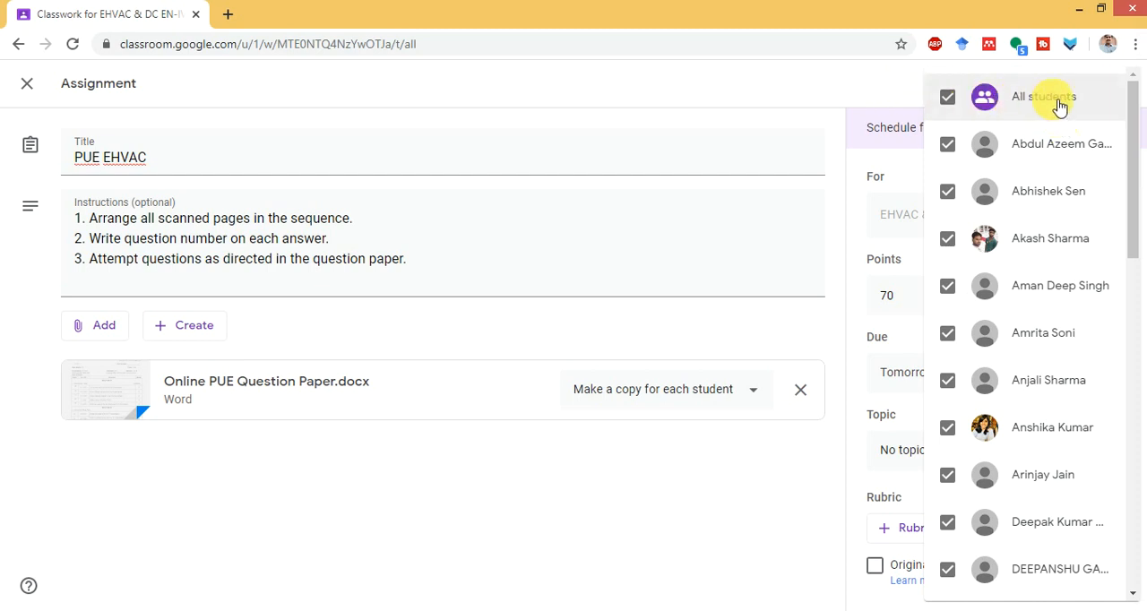
{"action": "left_click", "coordinate": [948, 97]}
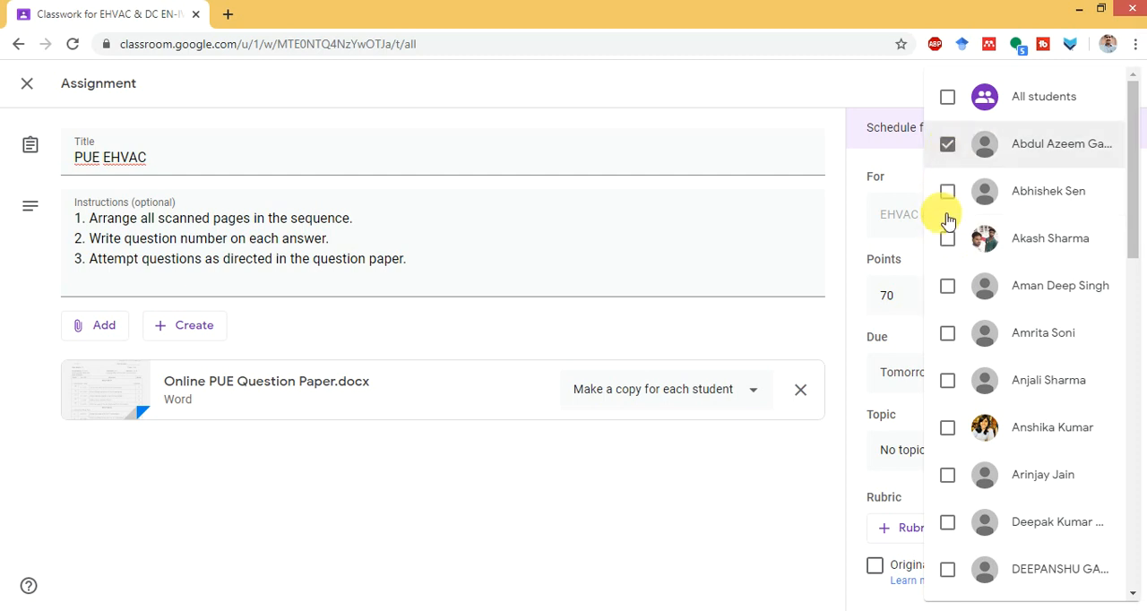
- Select every third student in the list, from the first student through the last
{"action": "left_click", "coordinate": [951, 428]}
{"action": "left_click_drag", "start_coordinate": [1135, 205], "coordinate": [1140, 352]}
{"action": "left_click", "coordinate": [948, 350]}
{"action": "left_click", "coordinate": [948, 298]}
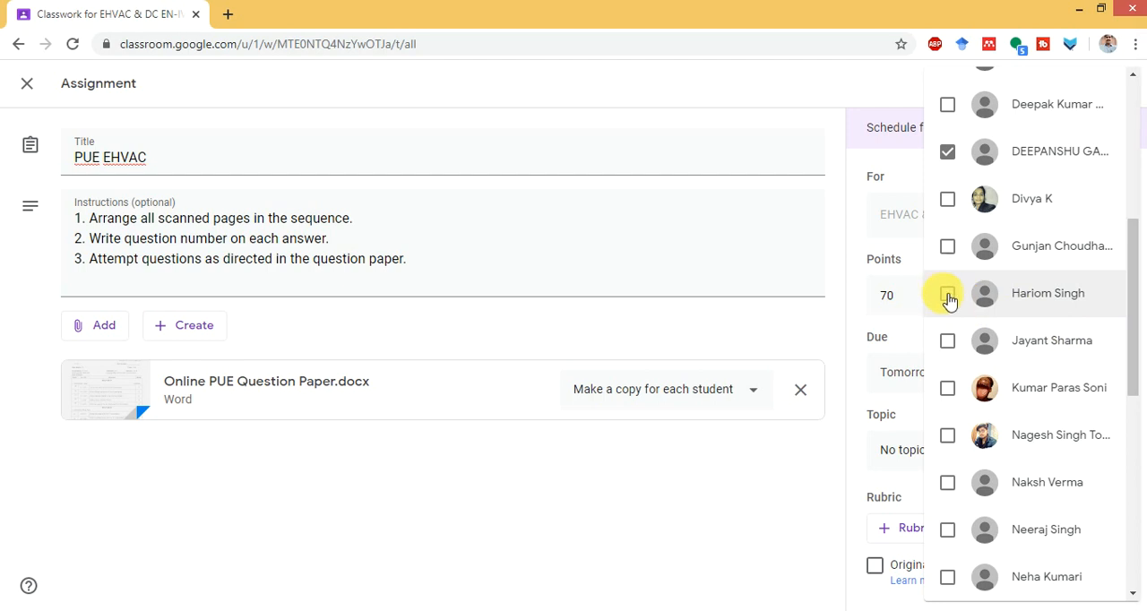
{"action": "left_click", "coordinate": [950, 435]}
{"action": "scroll", "coordinate": [1133, 367], "scroll_direction": "down", "scroll_amount": 3}
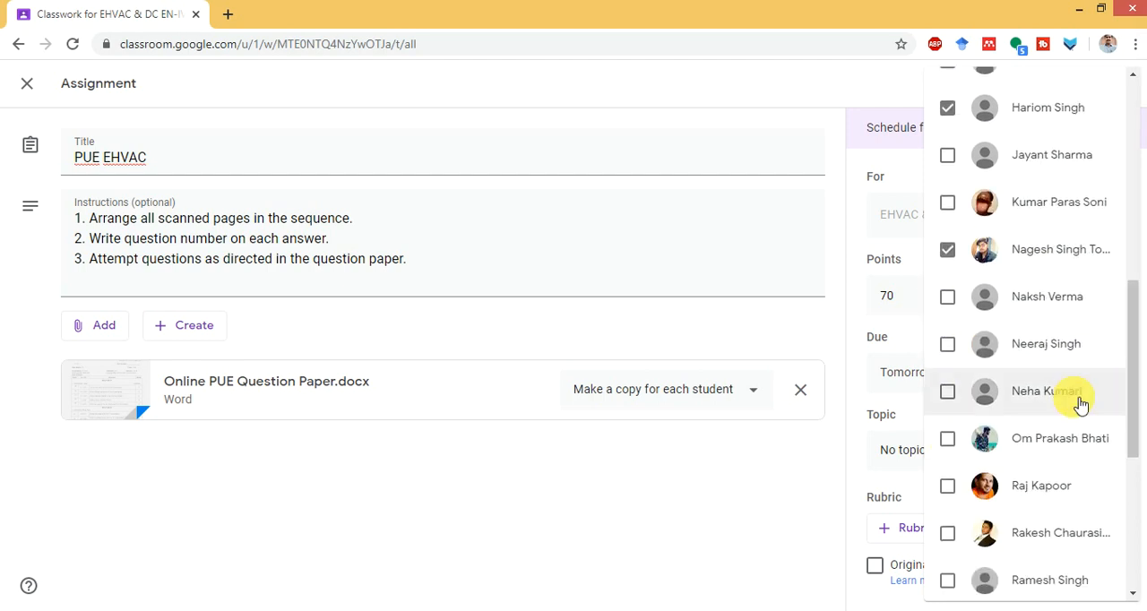
{"action": "left_click", "coordinate": [948, 392]}
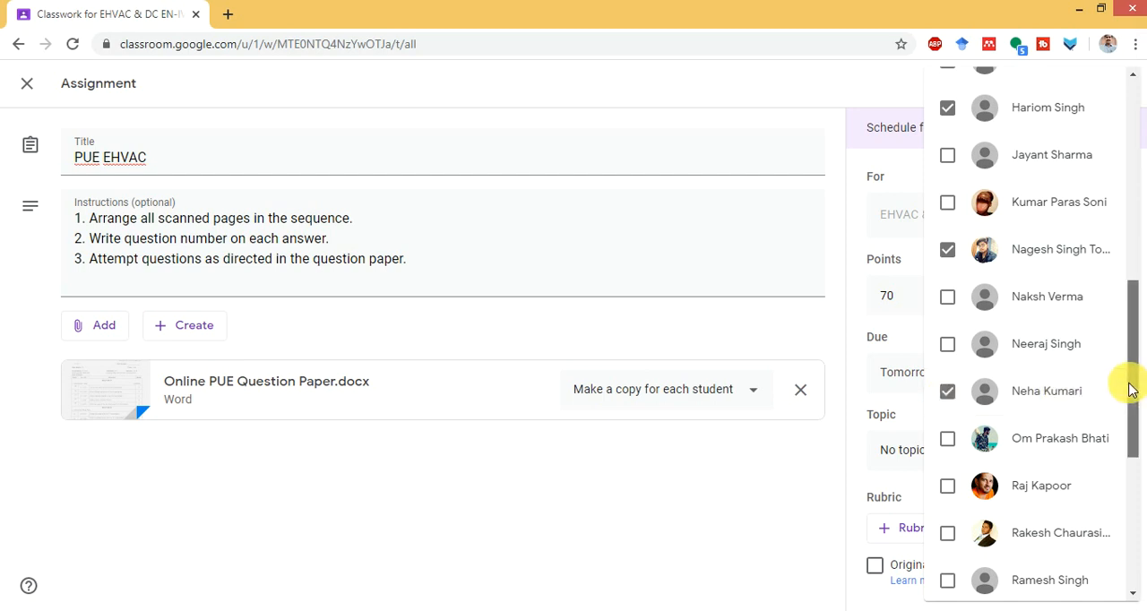
{"action": "left_click_drag", "start_coordinate": [1127, 387], "coordinate": [1134, 440]}
{"action": "left_click", "coordinate": [949, 373]}
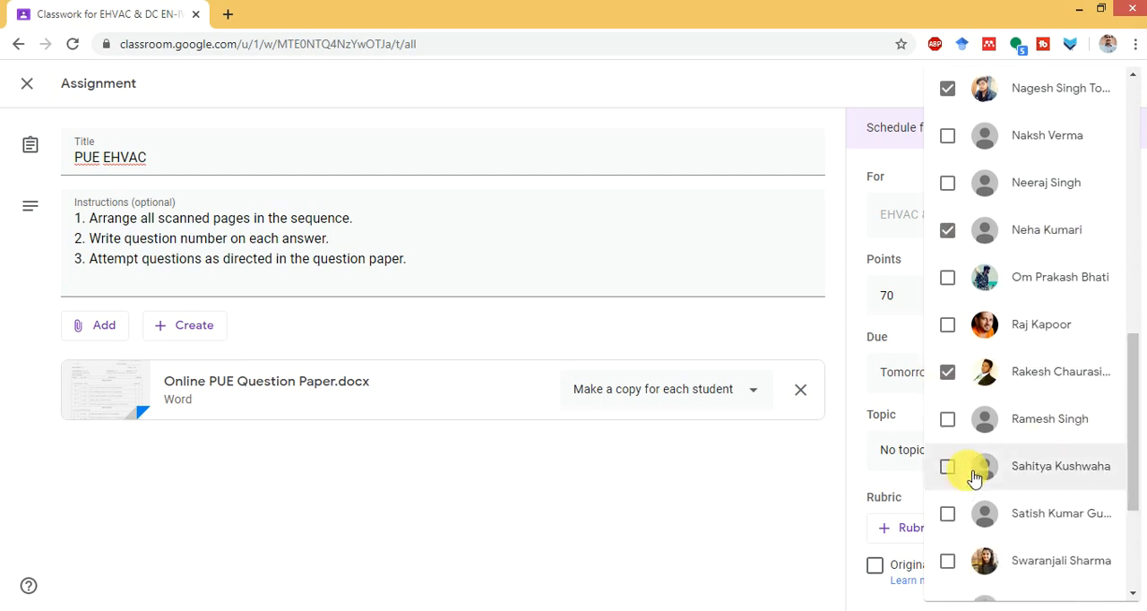
{"action": "left_click", "coordinate": [949, 515]}
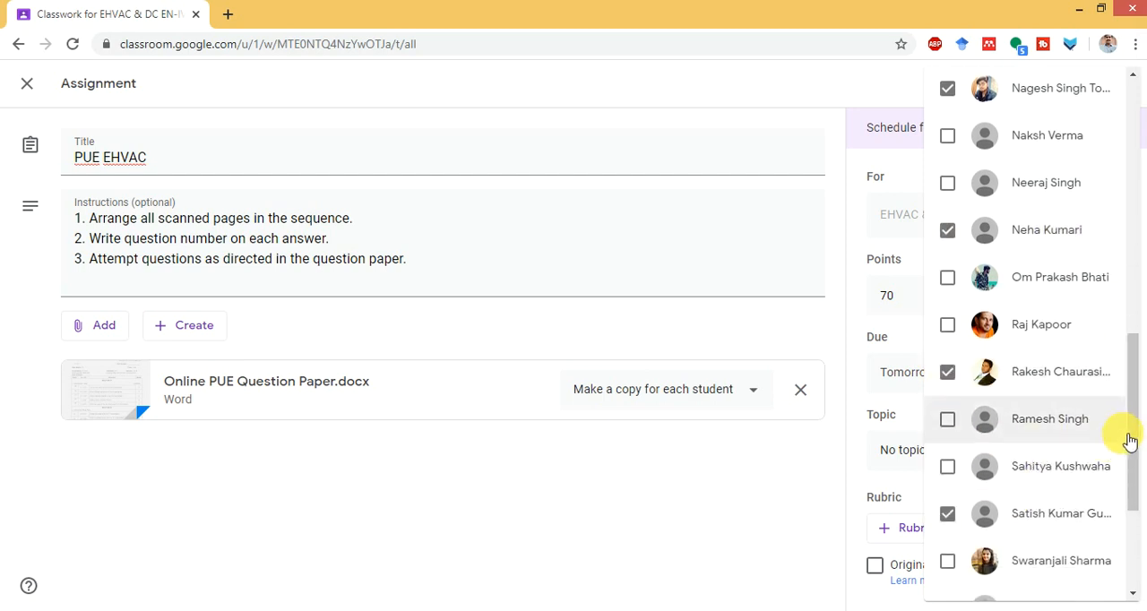
{"action": "left_click_drag", "start_coordinate": [1135, 444], "coordinate": [1126, 514]}
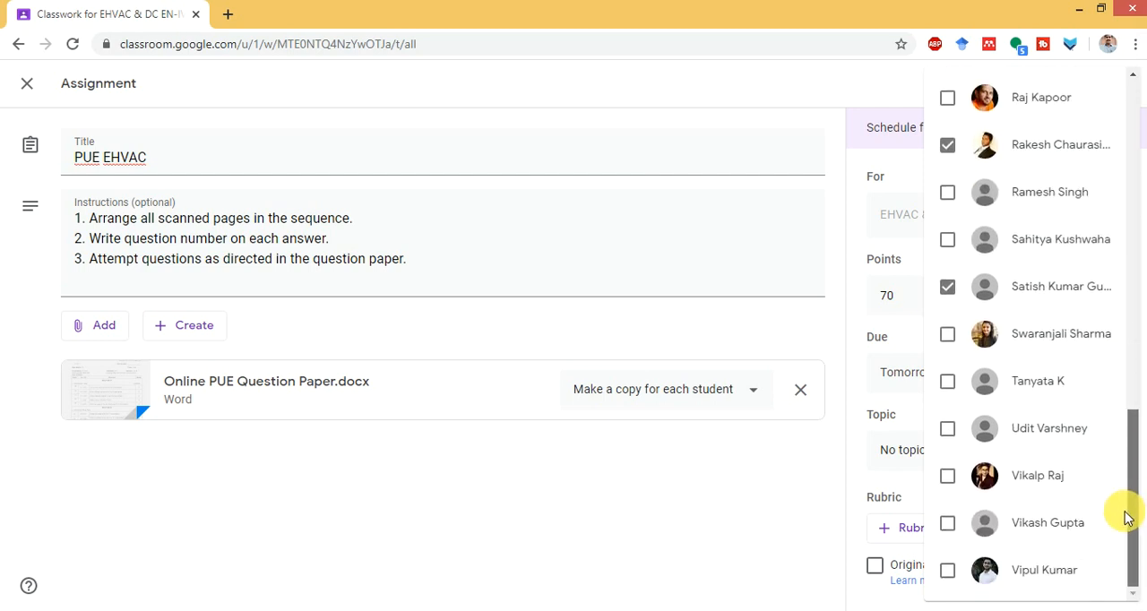
{"action": "left_click", "coordinate": [948, 430]}
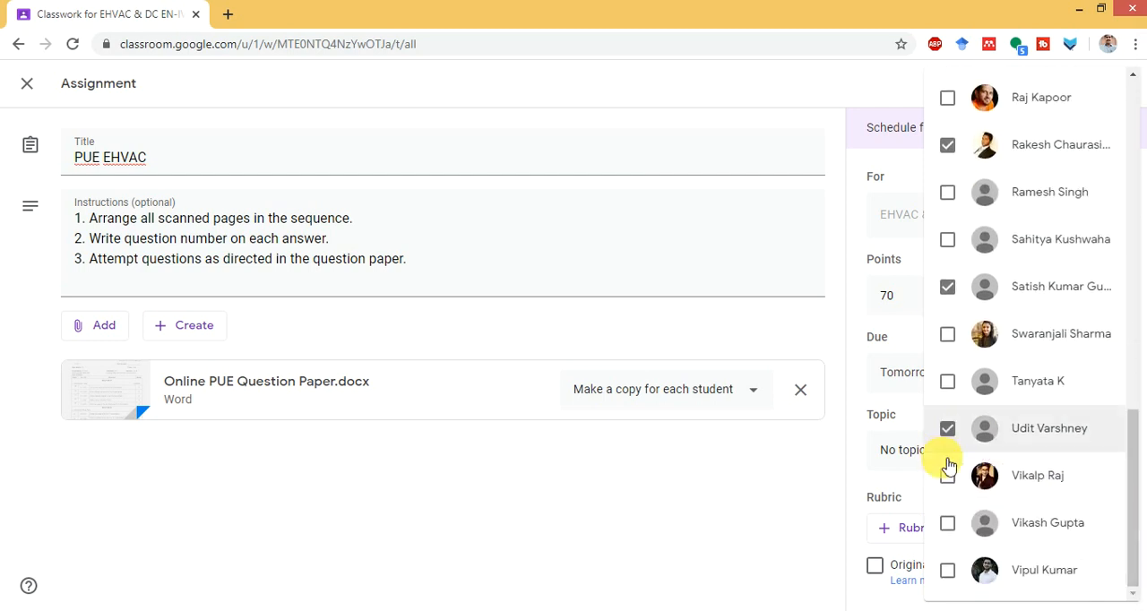
{"action": "left_click", "coordinate": [949, 572]}
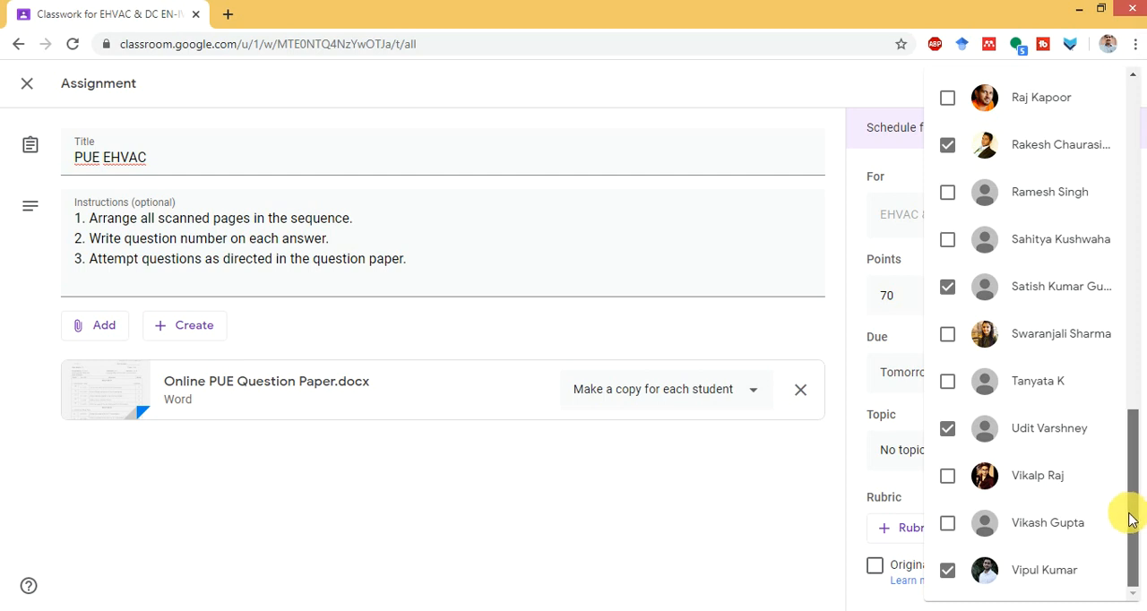
{"action": "scroll", "coordinate": [1128, 526], "scroll_direction": "up", "scroll_amount": 10}
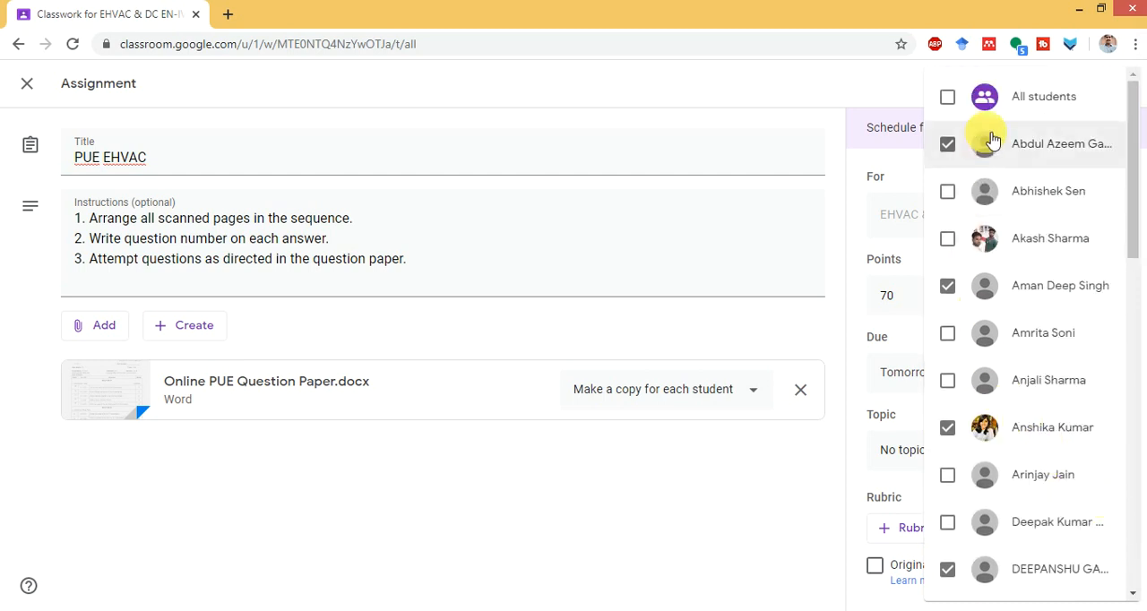
- Reset the student selection by selecting All students and clearing it again
{"action": "left_click", "coordinate": [998, 101]}
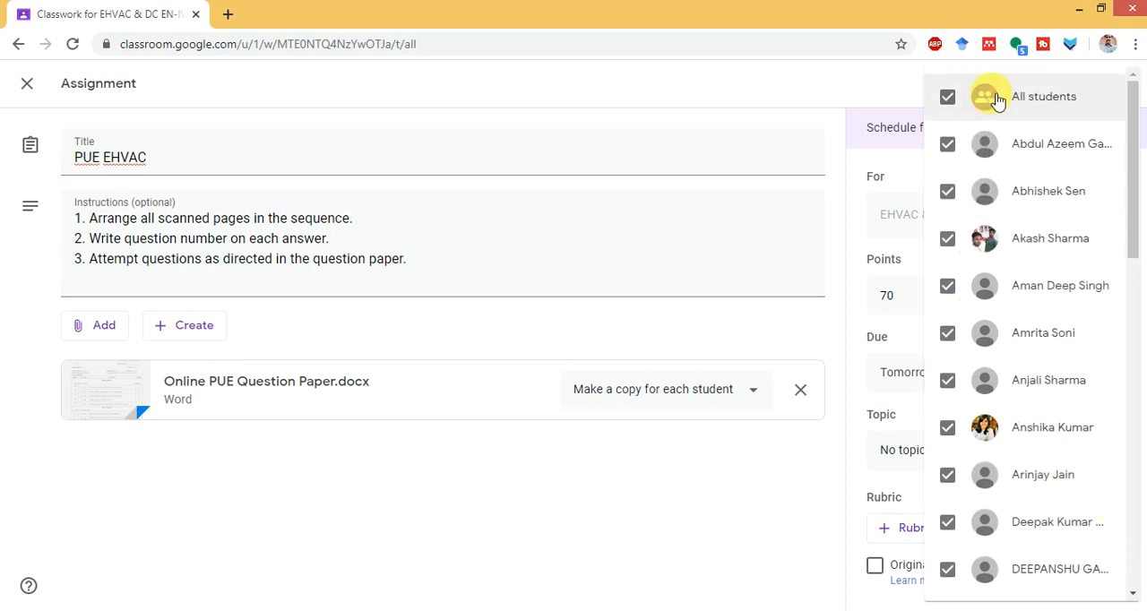
{"action": "left_click", "coordinate": [997, 102]}
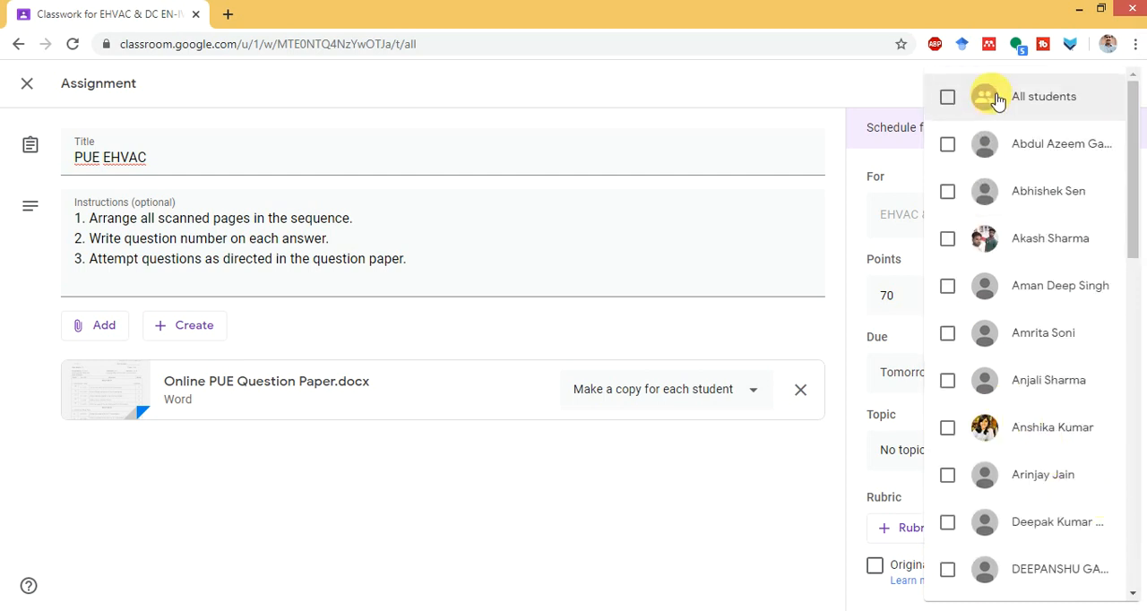
- Assign the exam only to every third student in the list, starting with the first and ending with the last, and close the list
{"action": "left_click", "coordinate": [949, 146]}
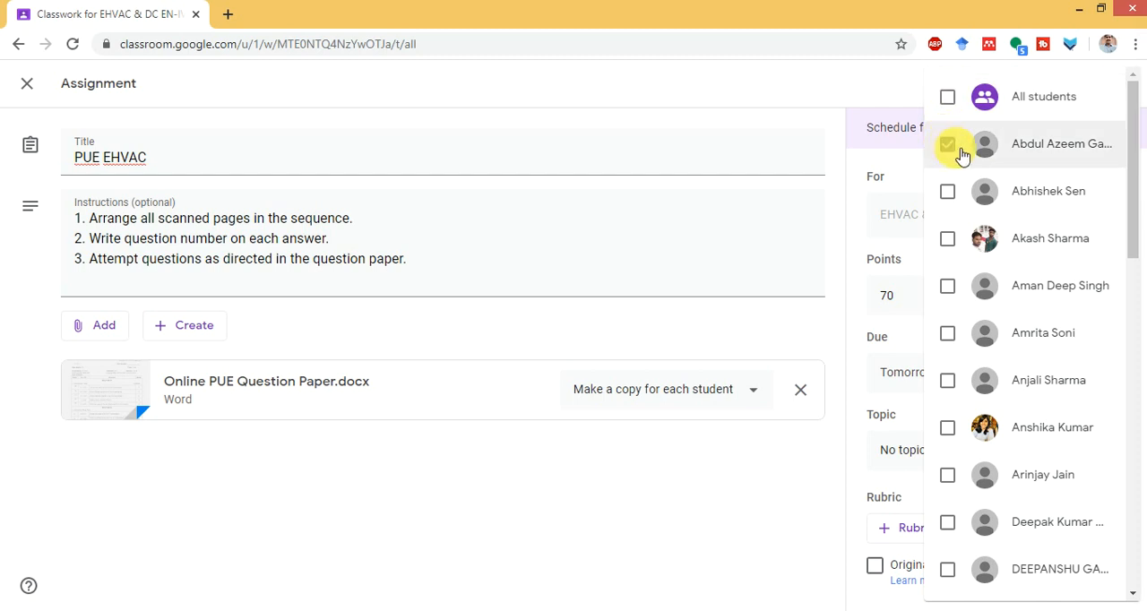
{"action": "left_click", "coordinate": [952, 287]}
{"action": "left_click", "coordinate": [950, 430]}
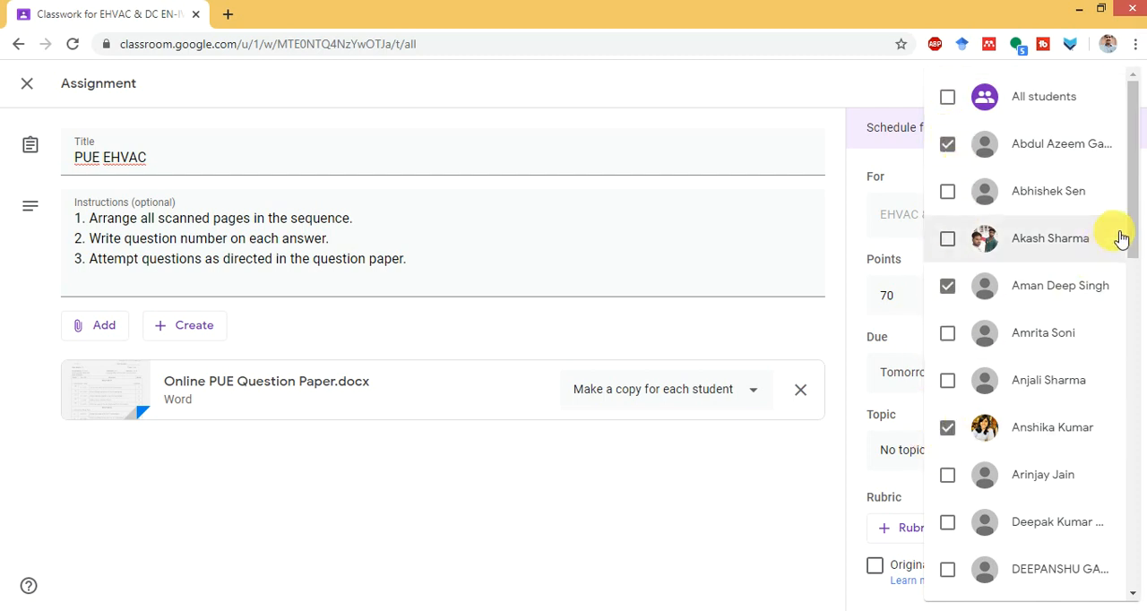
{"action": "left_click_drag", "start_coordinate": [1134, 236], "coordinate": [1131, 308]}
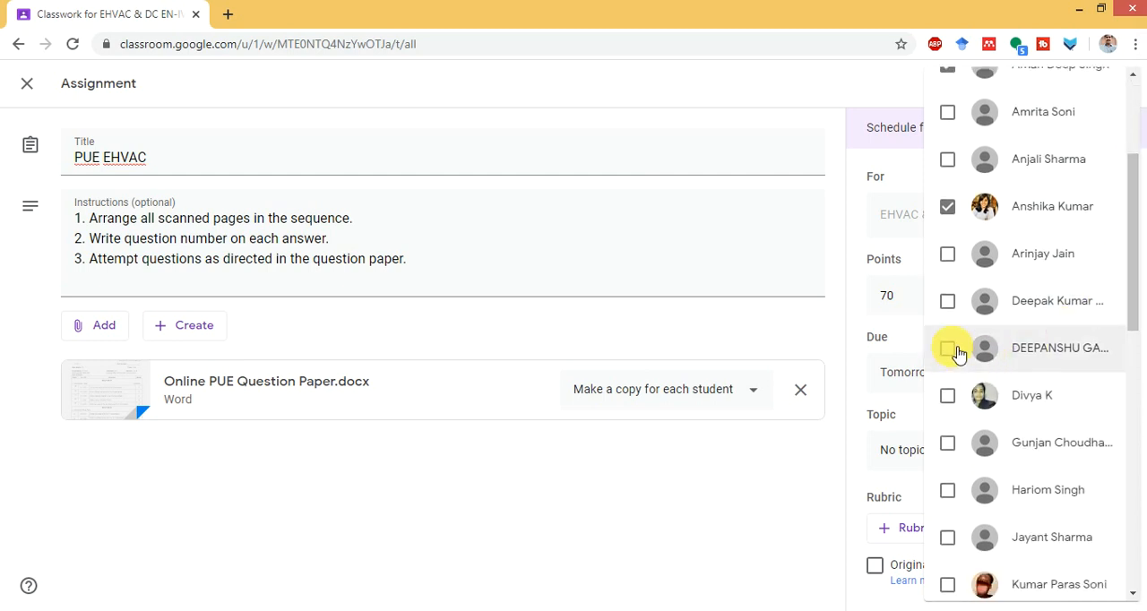
{"action": "left_click", "coordinate": [952, 349]}
{"action": "left_click", "coordinate": [951, 493]}
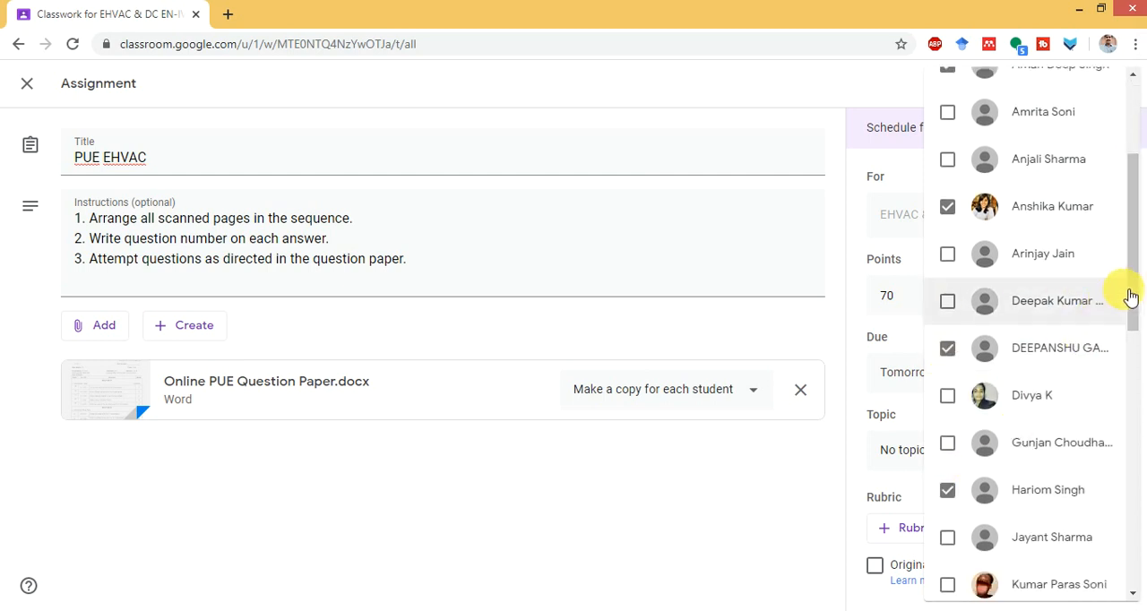
{"action": "left_click_drag", "start_coordinate": [1131, 298], "coordinate": [1132, 392]}
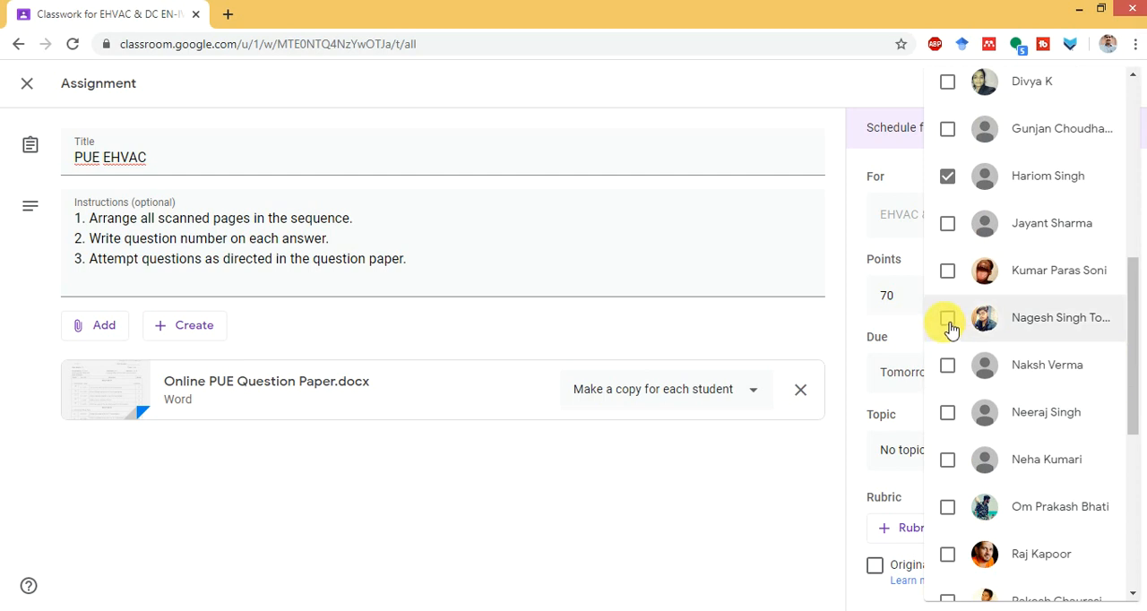
{"action": "left_click", "coordinate": [950, 324]}
{"action": "left_click", "coordinate": [950, 462]}
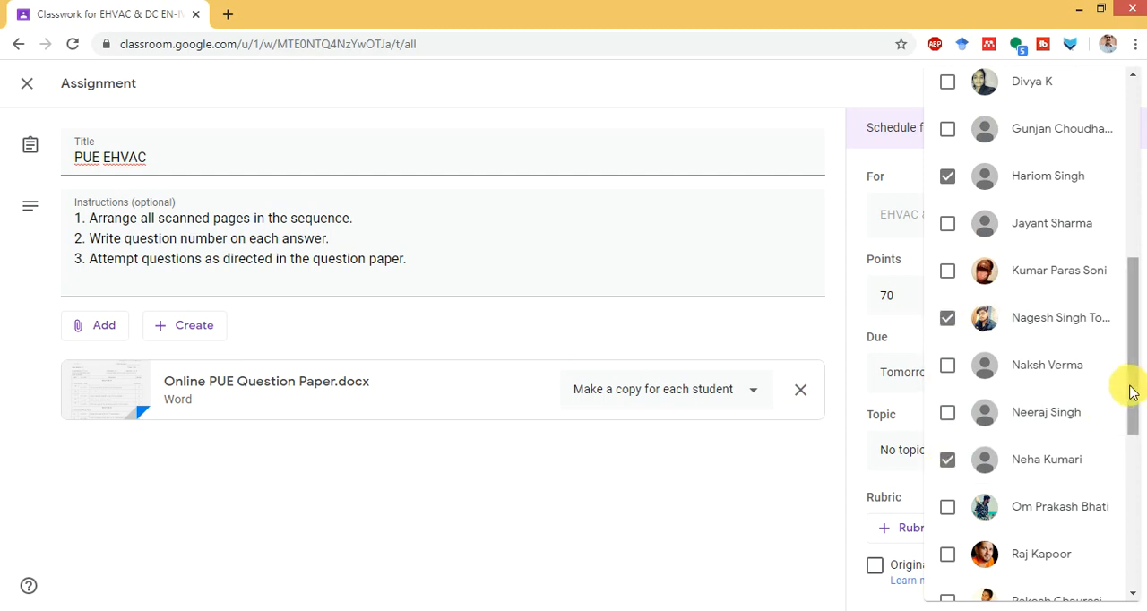
{"action": "left_click_drag", "start_coordinate": [1132, 393], "coordinate": [1120, 452]}
{"action": "left_click", "coordinate": [950, 414]}
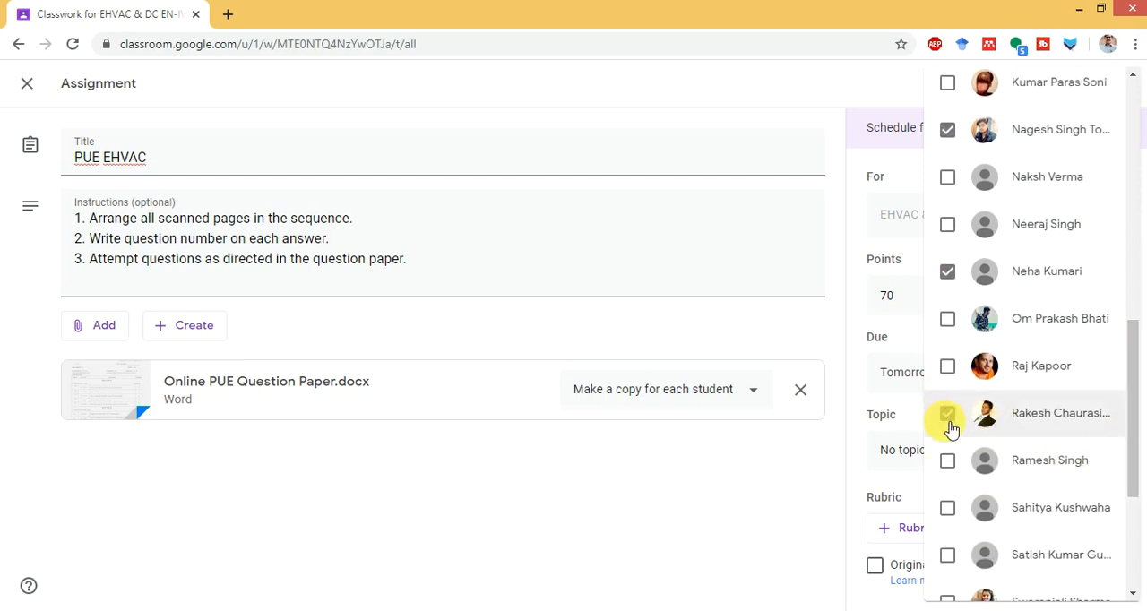
{"action": "left_click", "coordinate": [949, 555]}
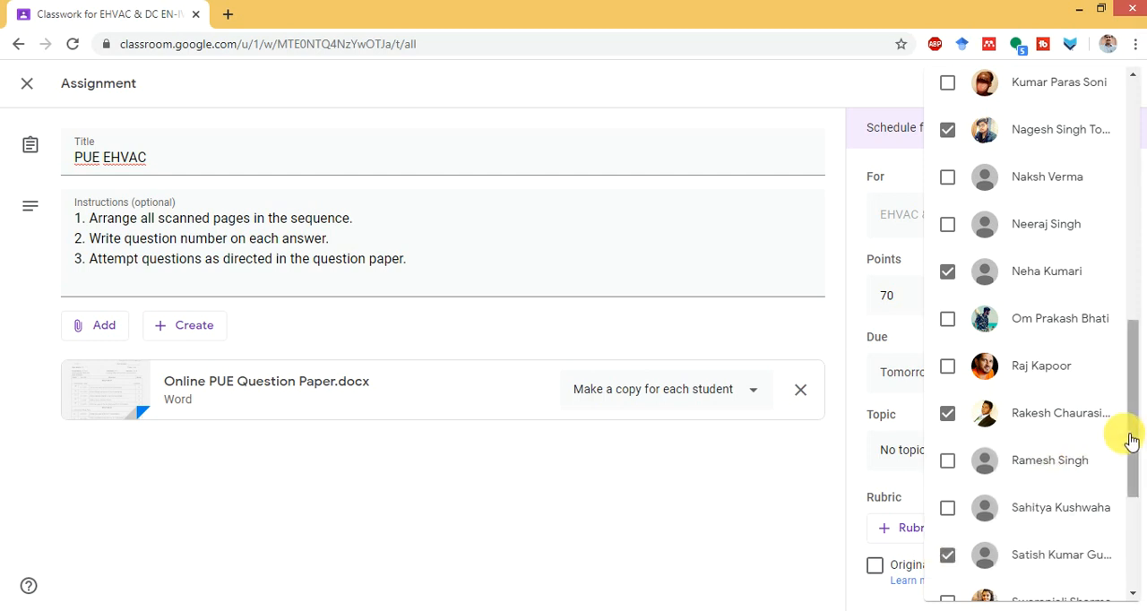
{"action": "left_click_drag", "start_coordinate": [1132, 441], "coordinate": [1135, 525]}
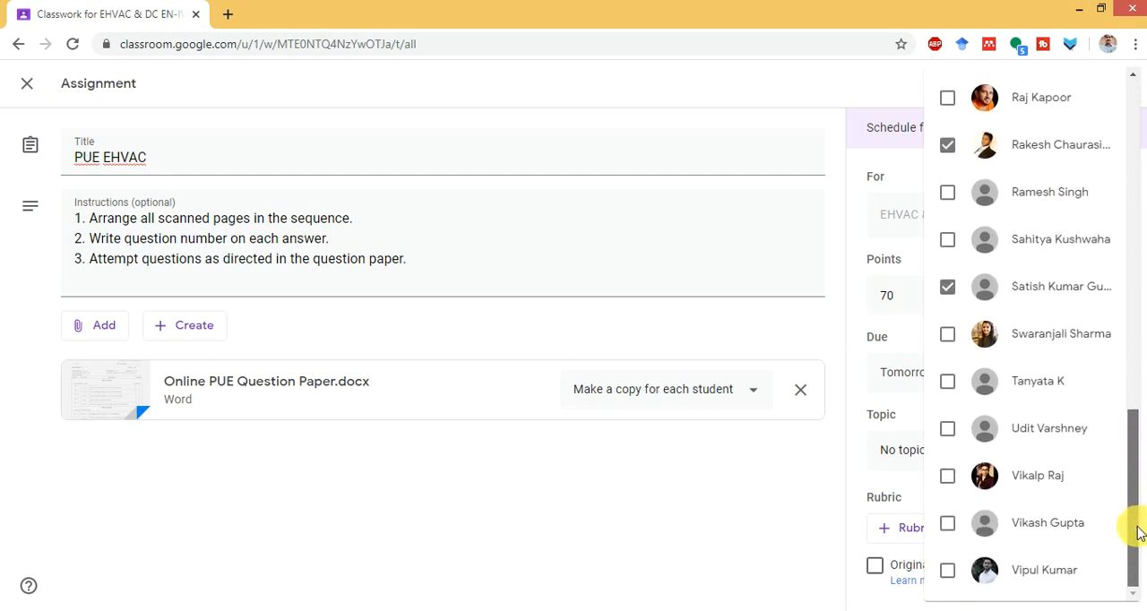
{"action": "left_click", "coordinate": [947, 436]}
{"action": "left_click", "coordinate": [950, 574]}
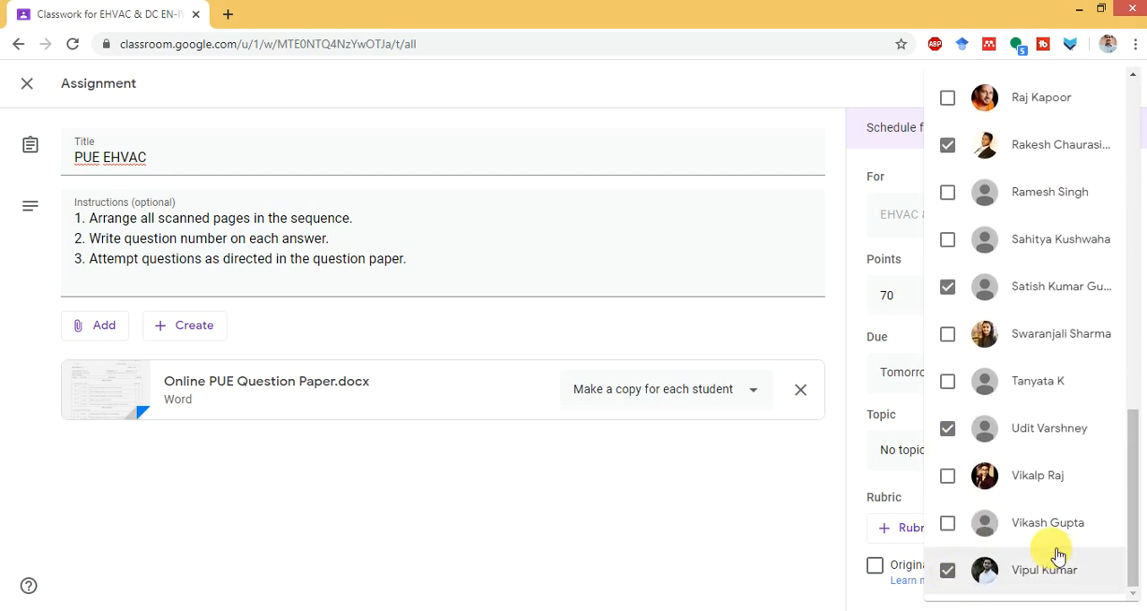
{"action": "left_click", "coordinate": [763, 484]}
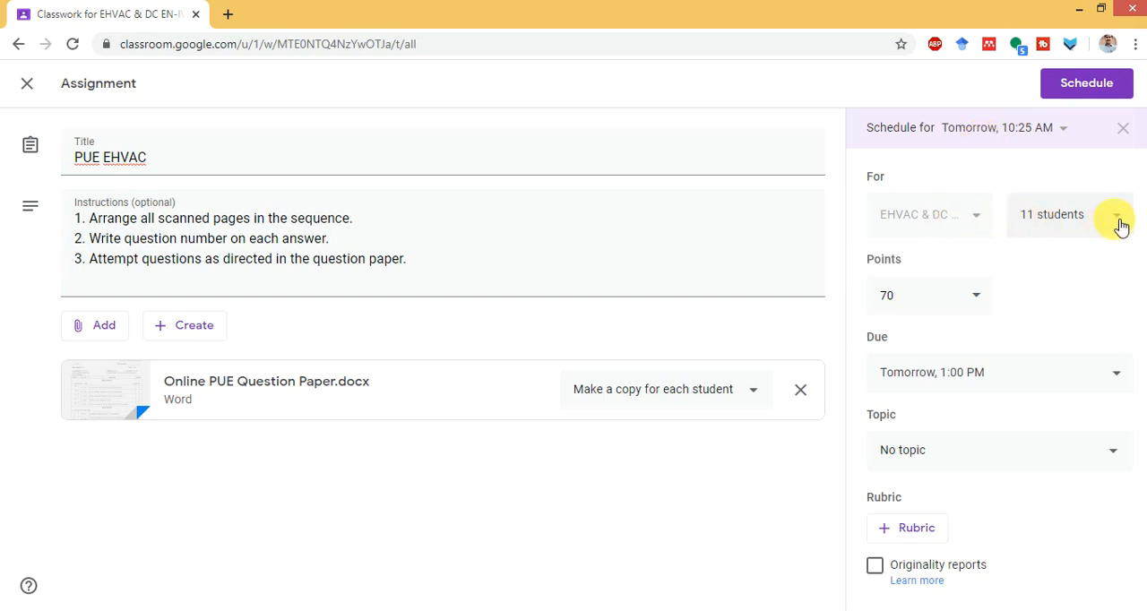
- Schedule the PUE EHVAC assignment and review its details in the class's classwork list
{"action": "left_click", "coordinate": [1083, 85]}
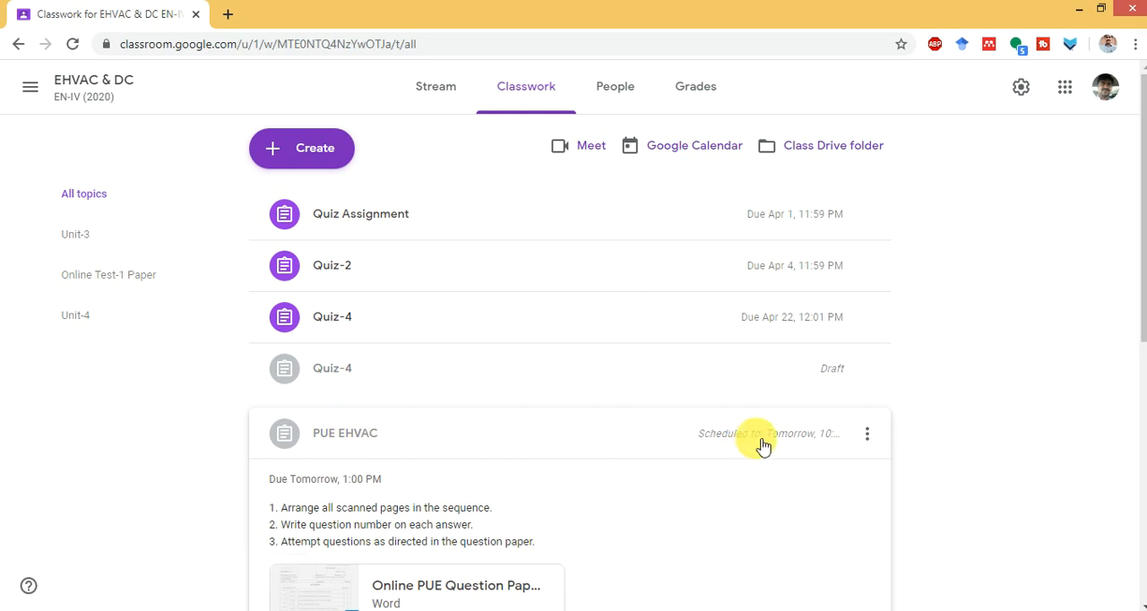
{"action": "left_click_drag", "start_coordinate": [1140, 310], "coordinate": [1138, 359]}
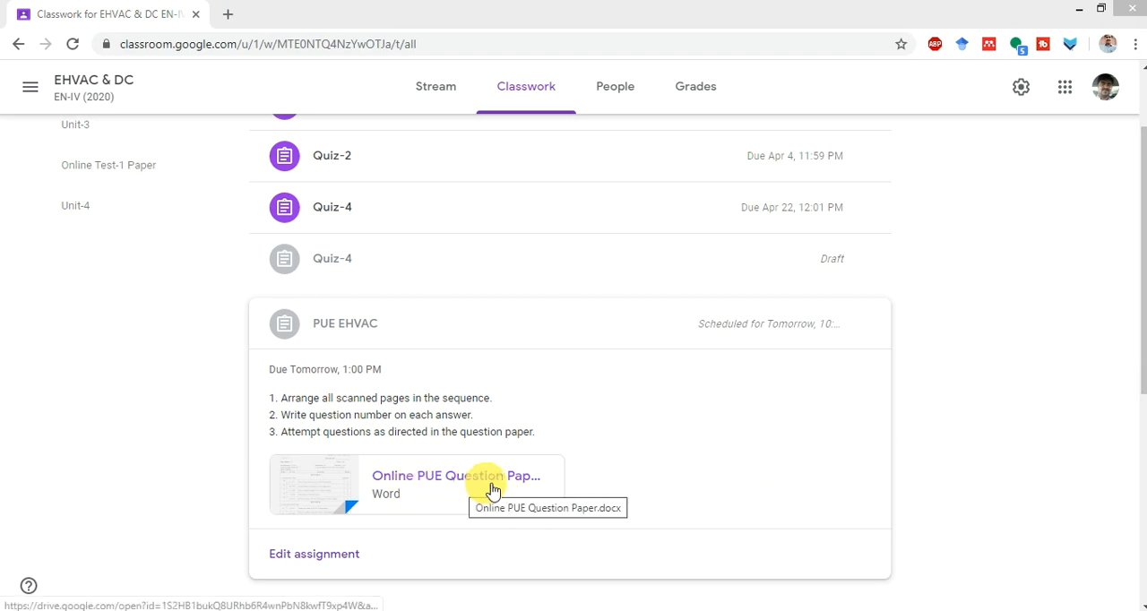